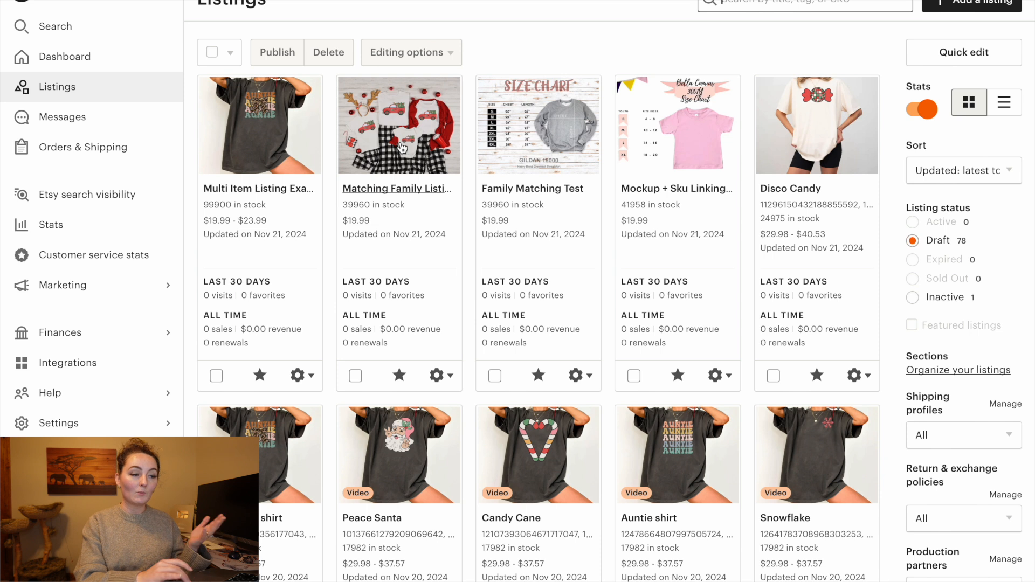
Step: Open the Matching Family Listings draft and review how its size and color variations are set up
scroll(623, 318, "down", 5)
scroll(623, 314, "up", 5)
left_click(438, 115)
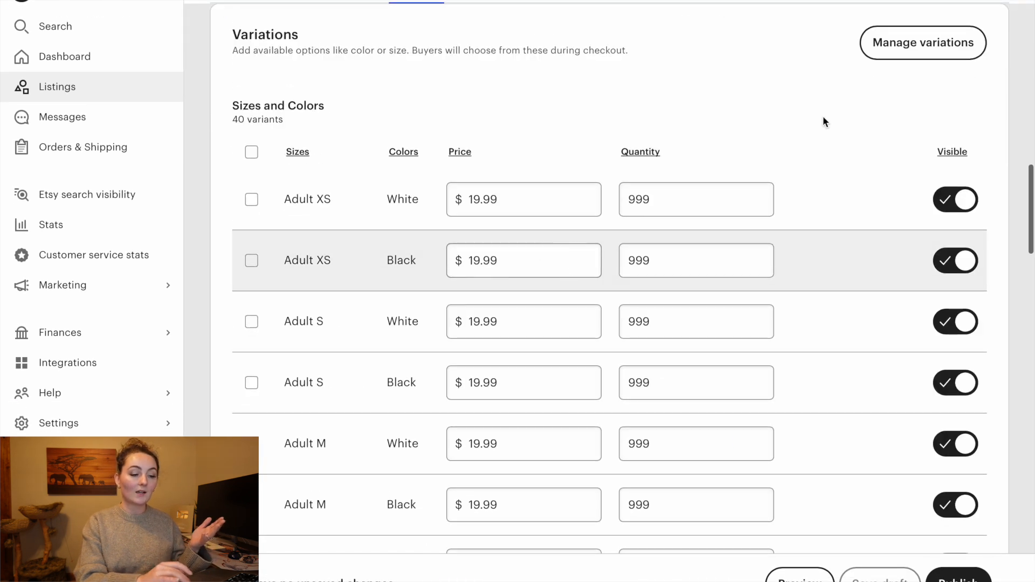
left_click(923, 43)
left_click(343, 432)
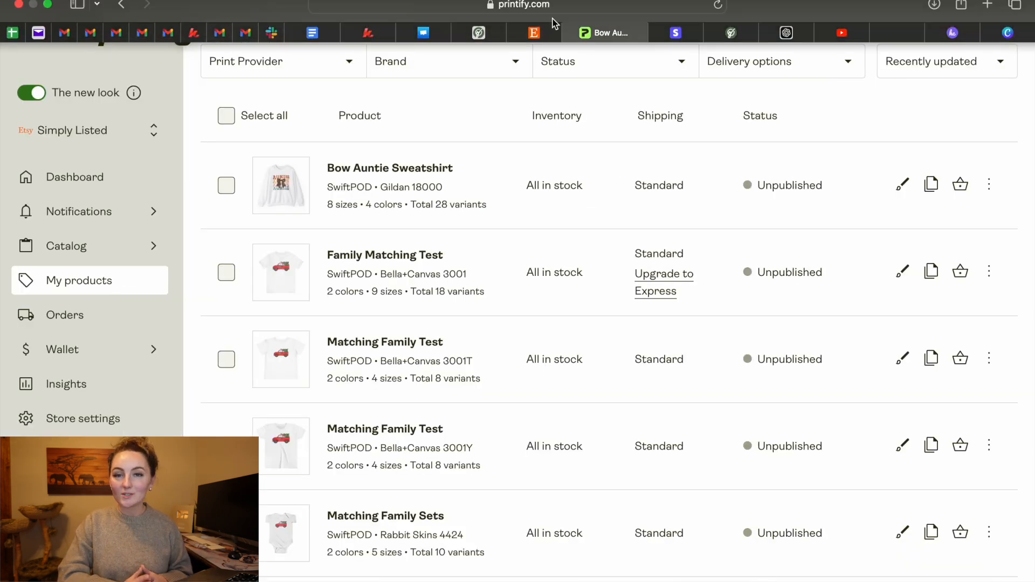
Step: Switch to Simply Listed and on to Printify to look over the matching family products
left_click(487, 39)
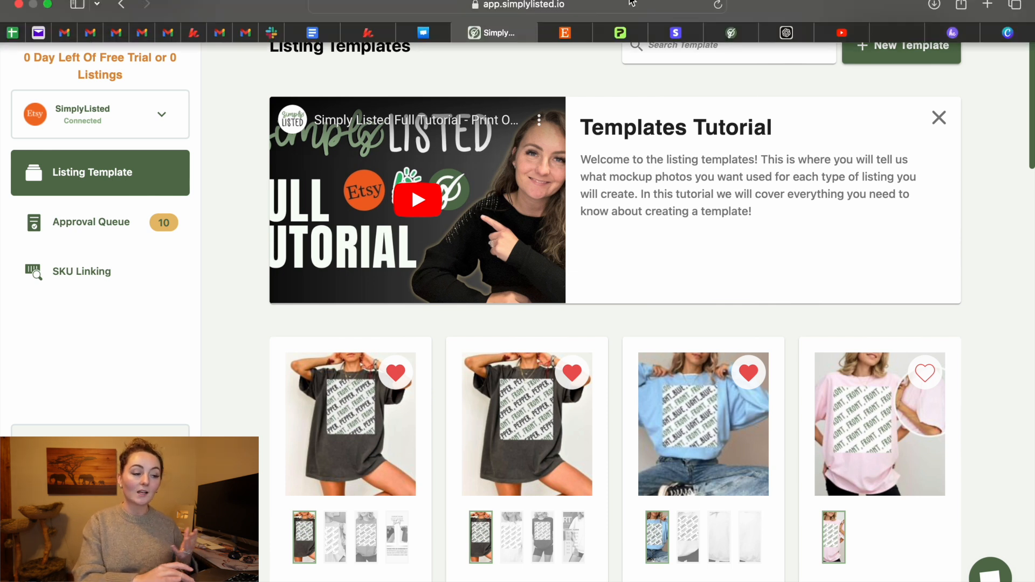
left_click(628, 32)
scroll(393, 347, "down", 1)
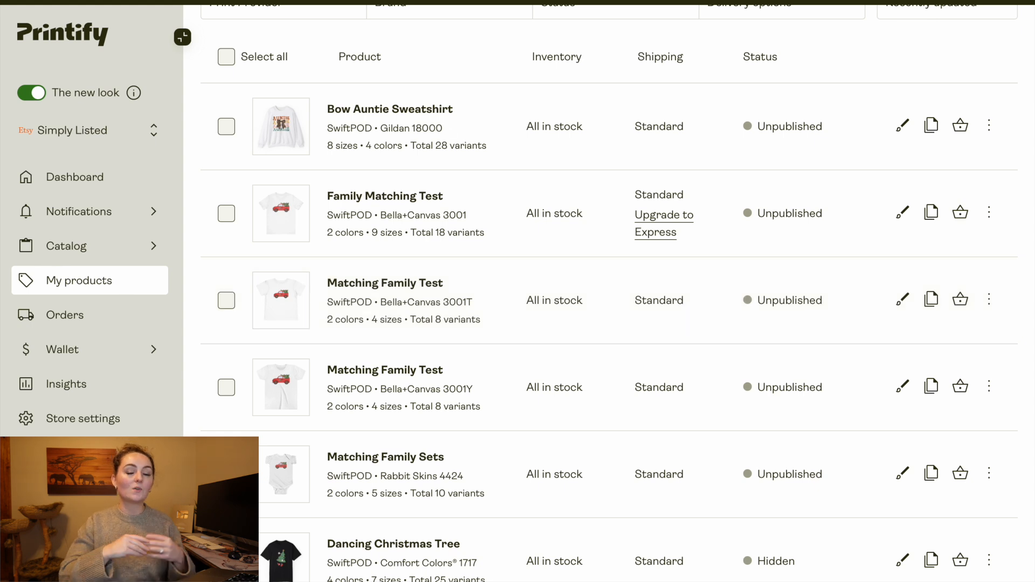
Step: Switch to Etsy and retitle the "Family Matching Test" draft listing as "Family Matching Template"
left_click(536, 33)
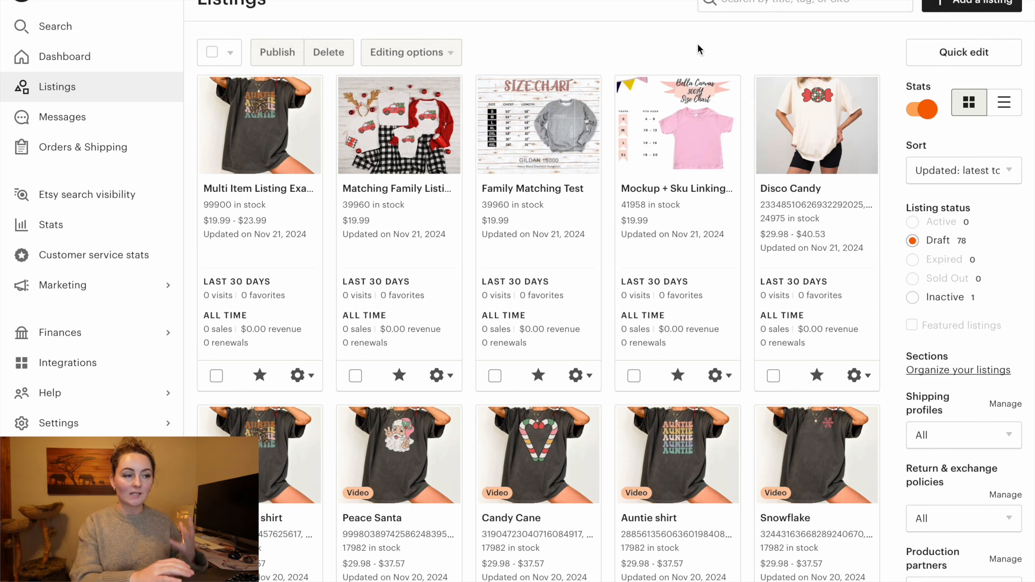
left_click(556, 156)
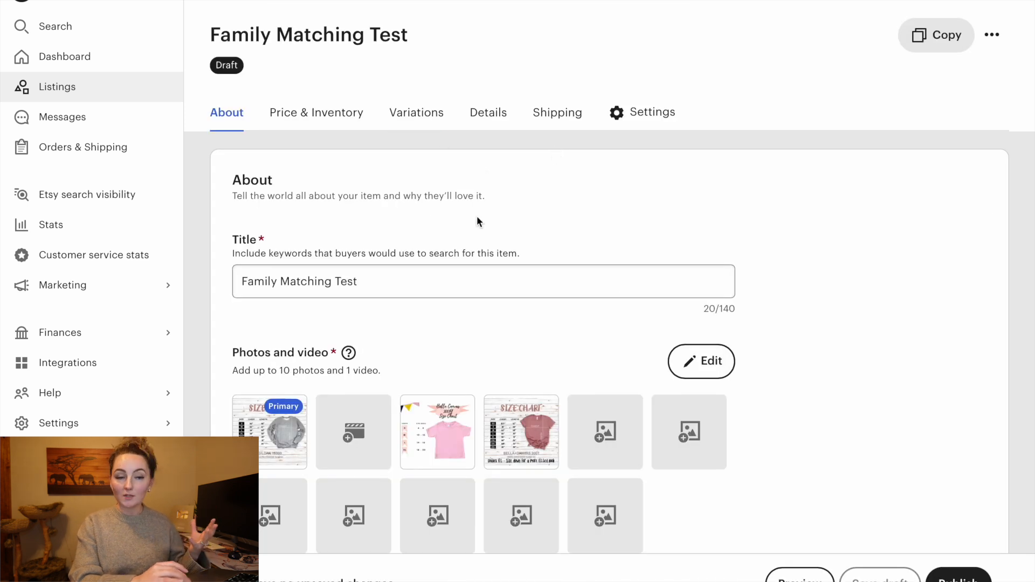
mouse_move(552, 445)
scroll(552, 444, "down", 1)
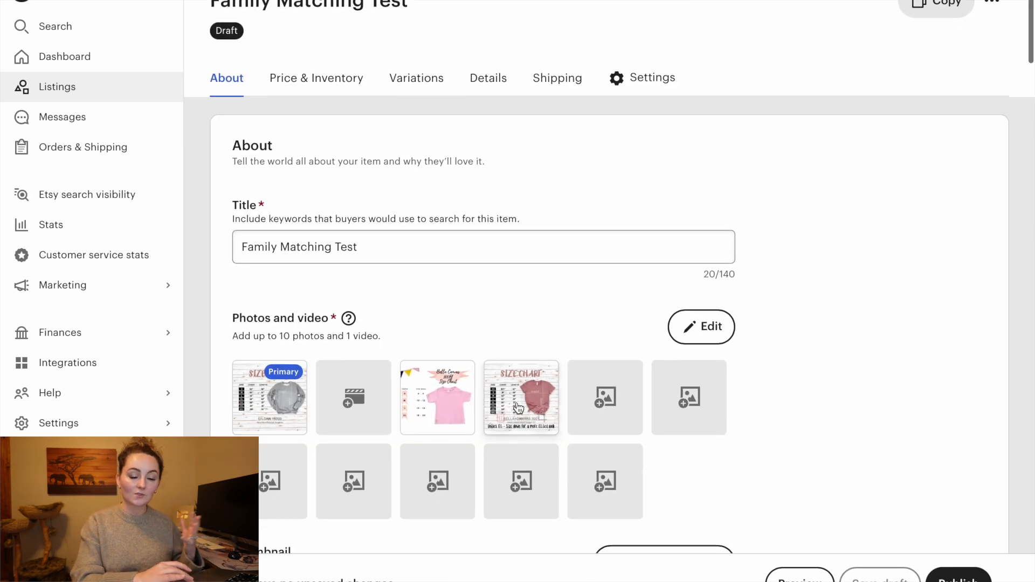
left_click(383, 251)
key("BackSpace")
key("BackSpace")
key("BackSpace")
type("emplate")
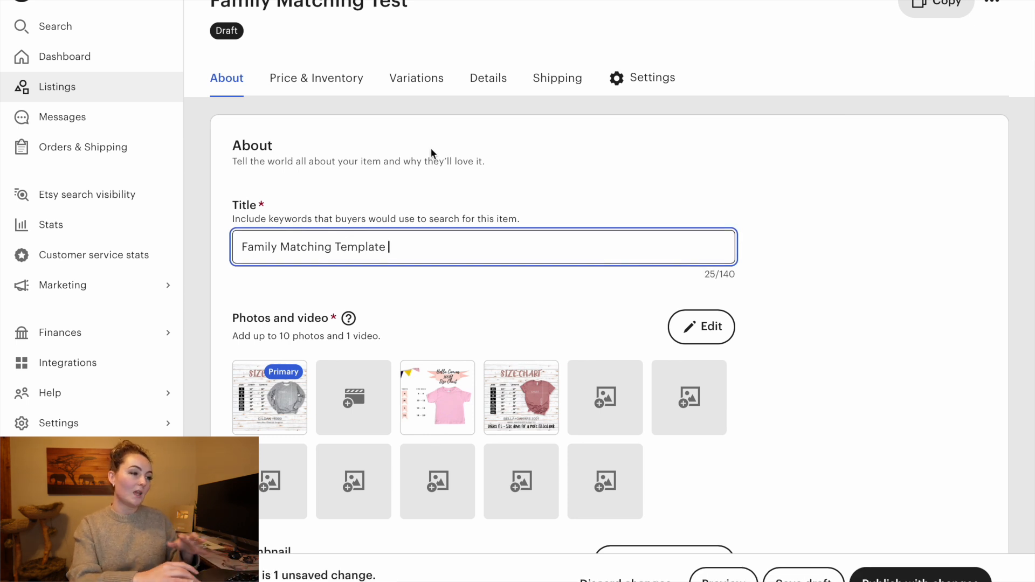
Step: Examine the naming of the listing's adult, youth, toddler and baby size options, leaving the variations unedited
left_click(419, 86)
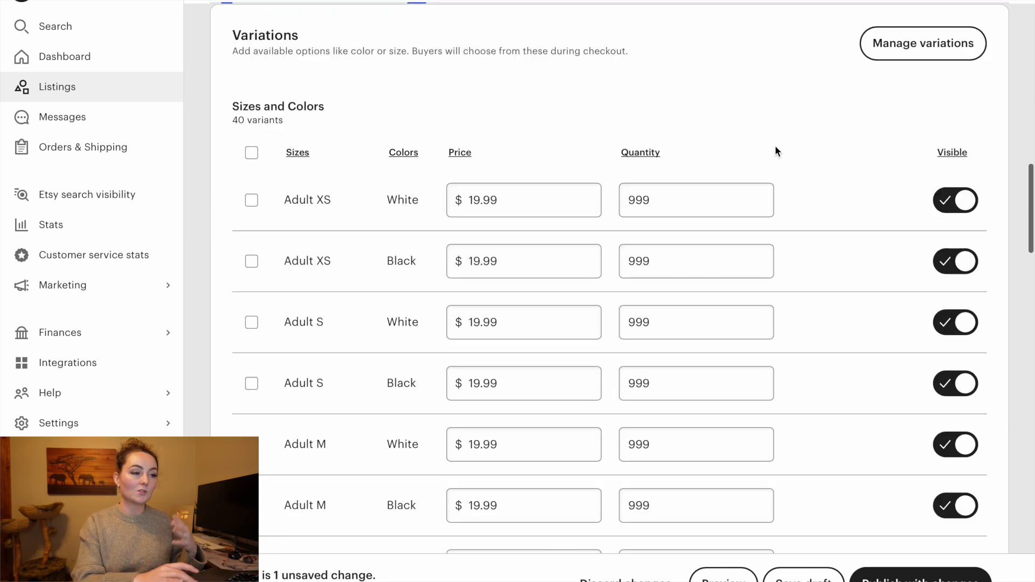
left_click(952, 47)
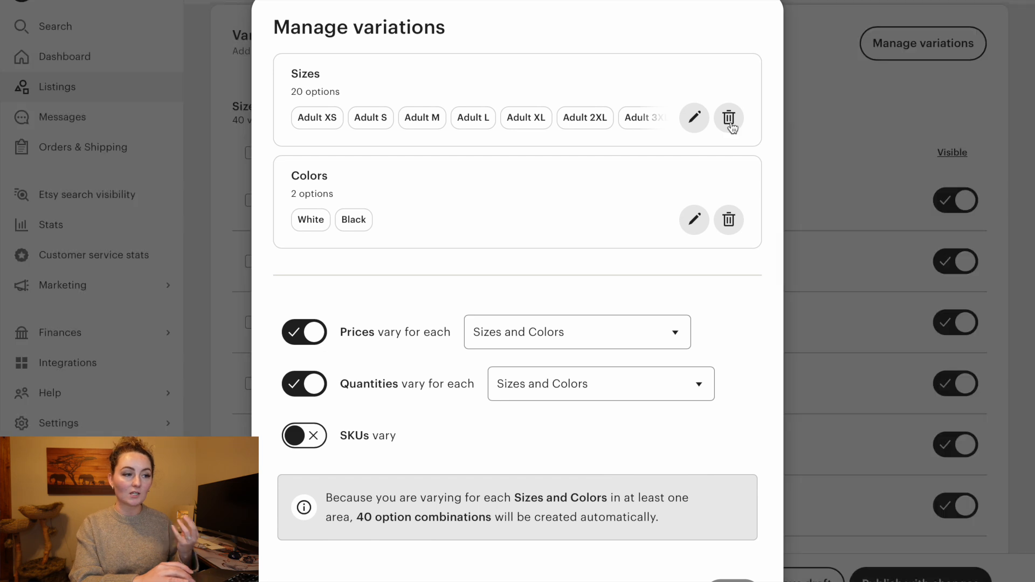
left_click(699, 123)
scroll(654, 267, "down", 4)
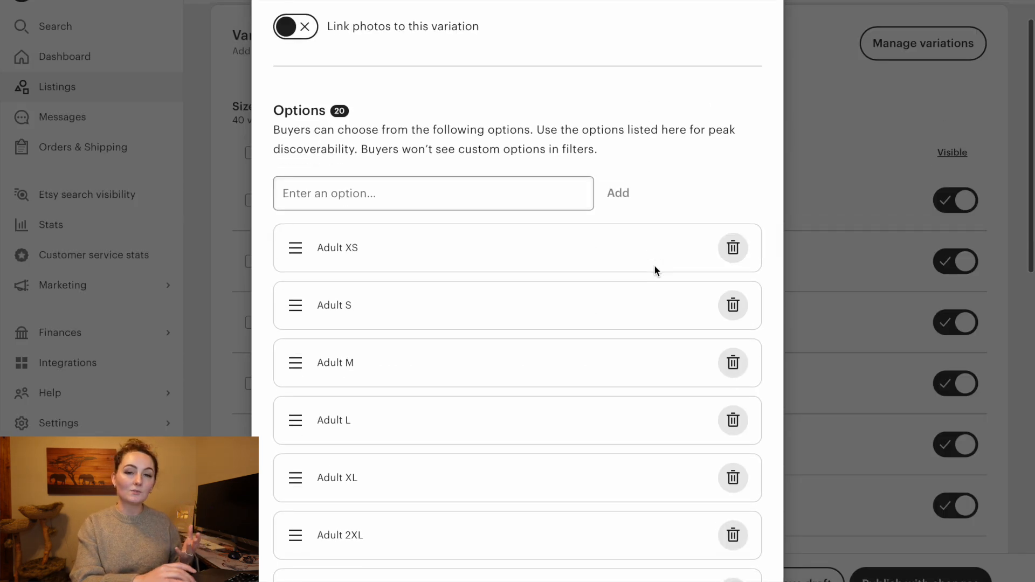
scroll(624, 187, "down", 1)
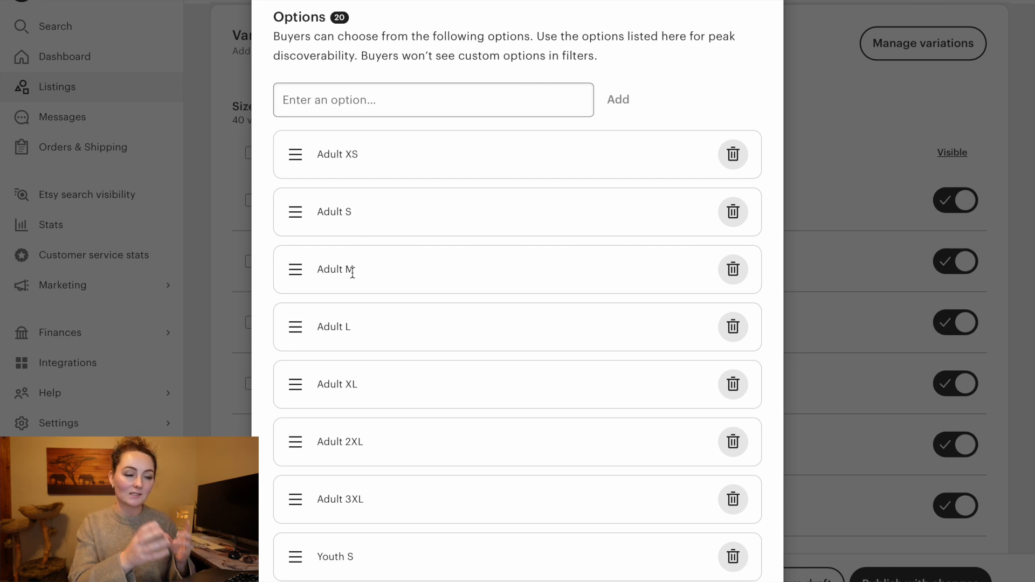
key("XF86AudioMute")
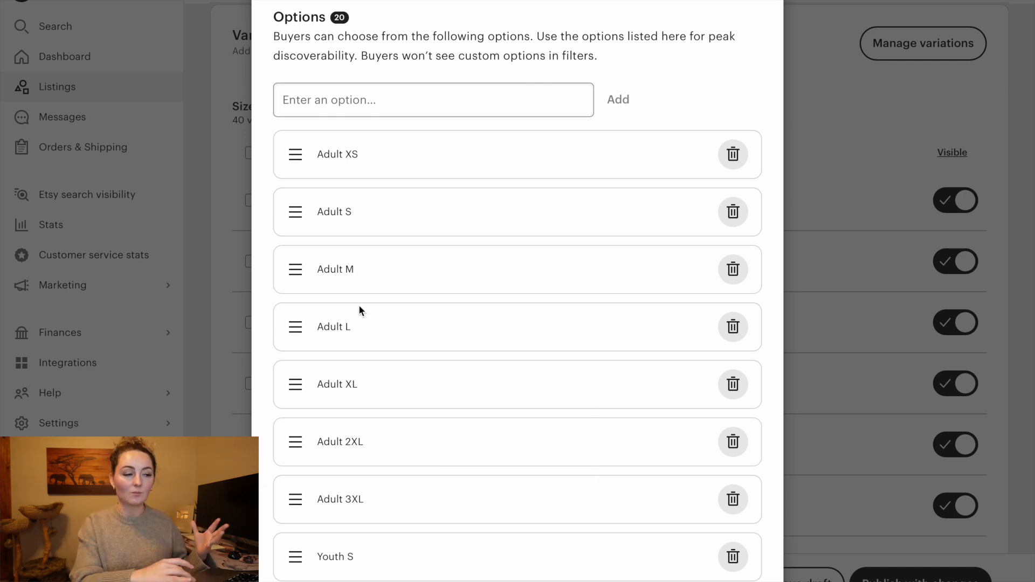
scroll(360, 310, "down", 15)
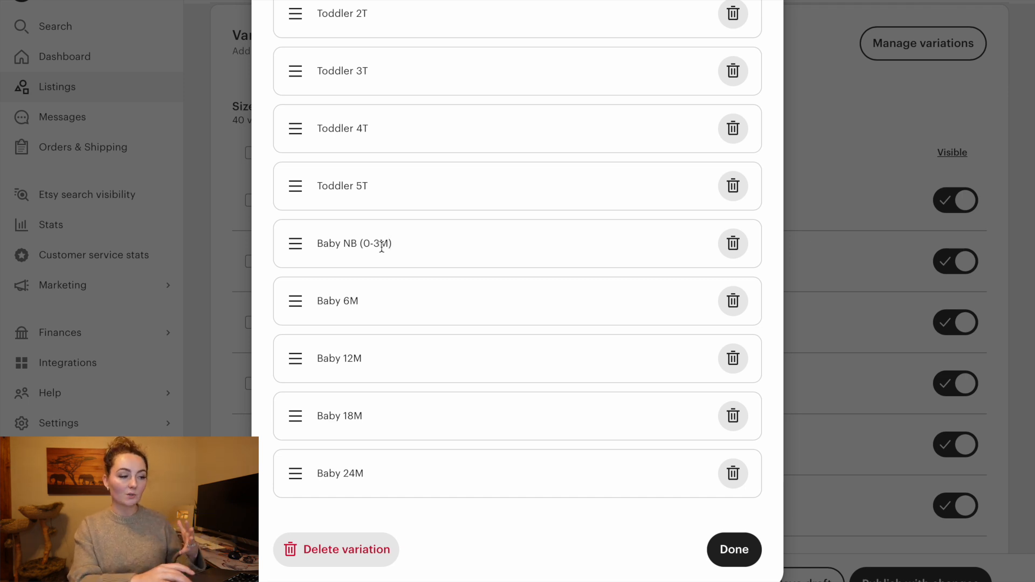
scroll(332, 199, "up", 7)
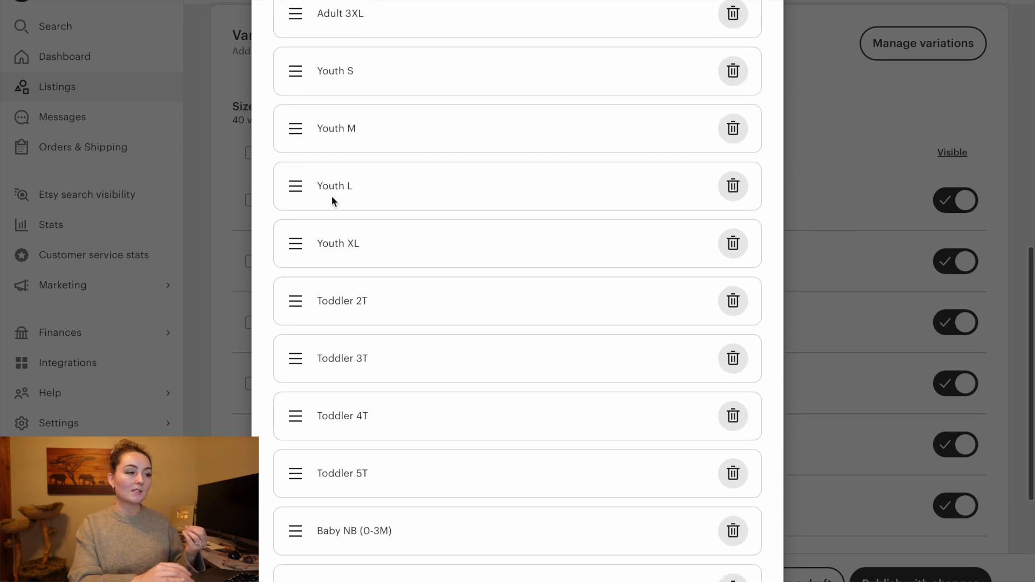
scroll(341, 65, "up", 3)
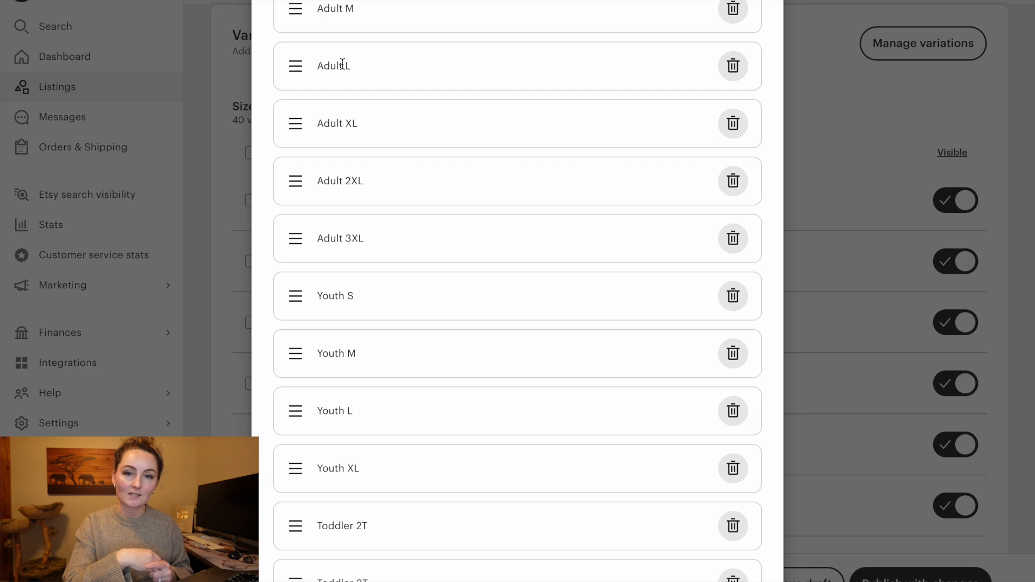
scroll(368, 107, "up", 7)
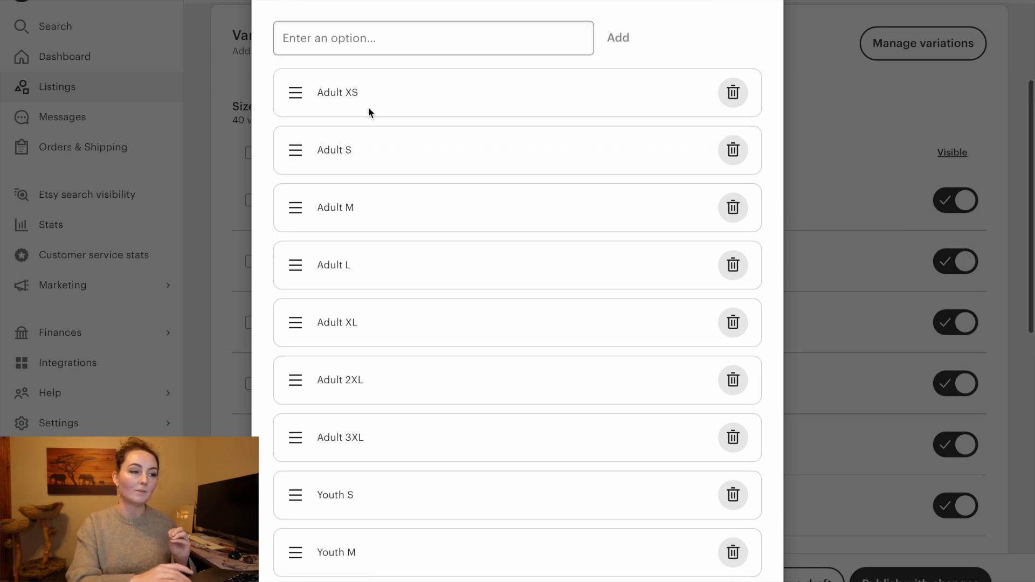
scroll(617, 201, "down", 1)
scroll(618, 205, "down", 10)
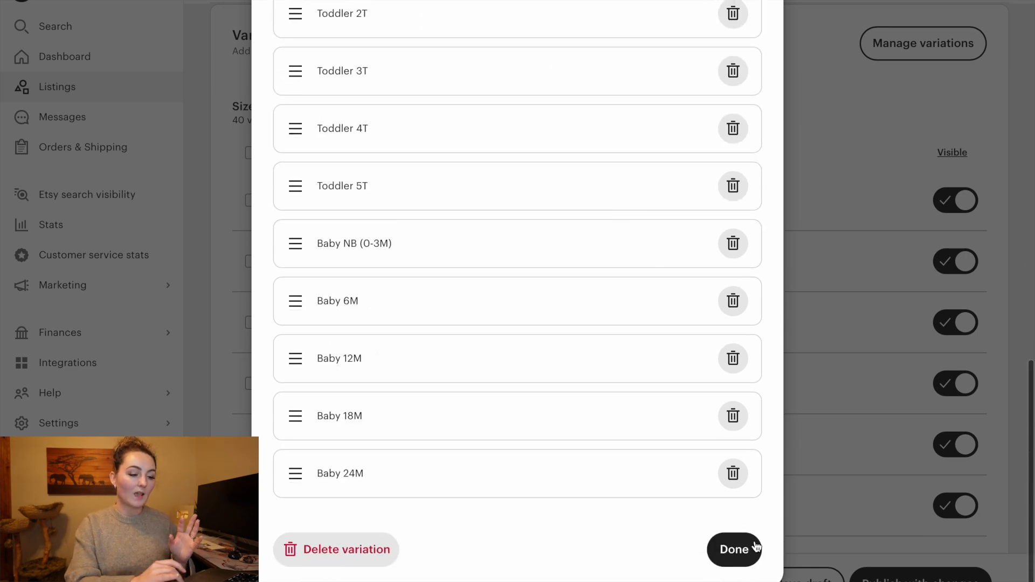
left_click(741, 548)
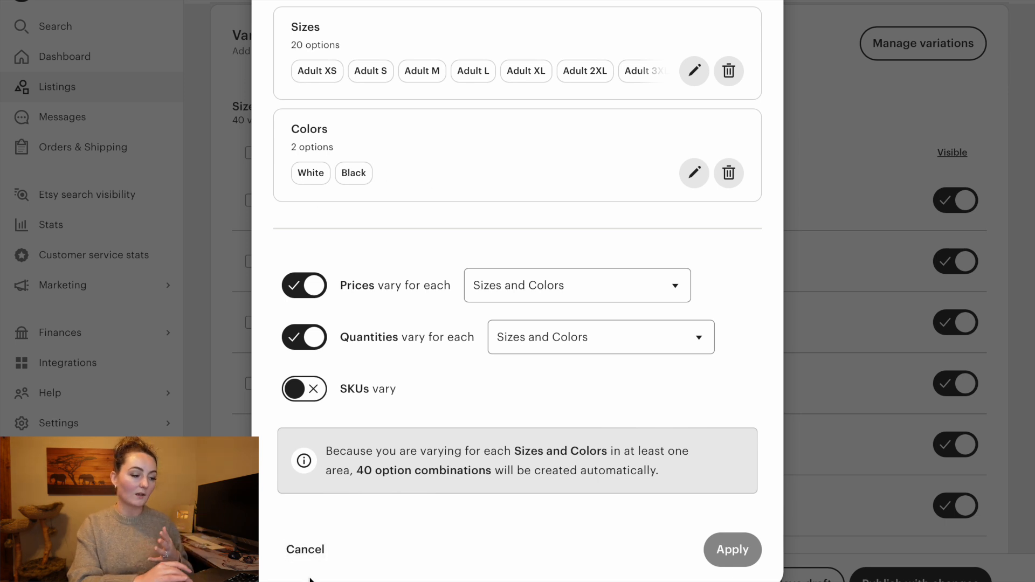
left_click(309, 556)
scroll(689, 362, "down", 1)
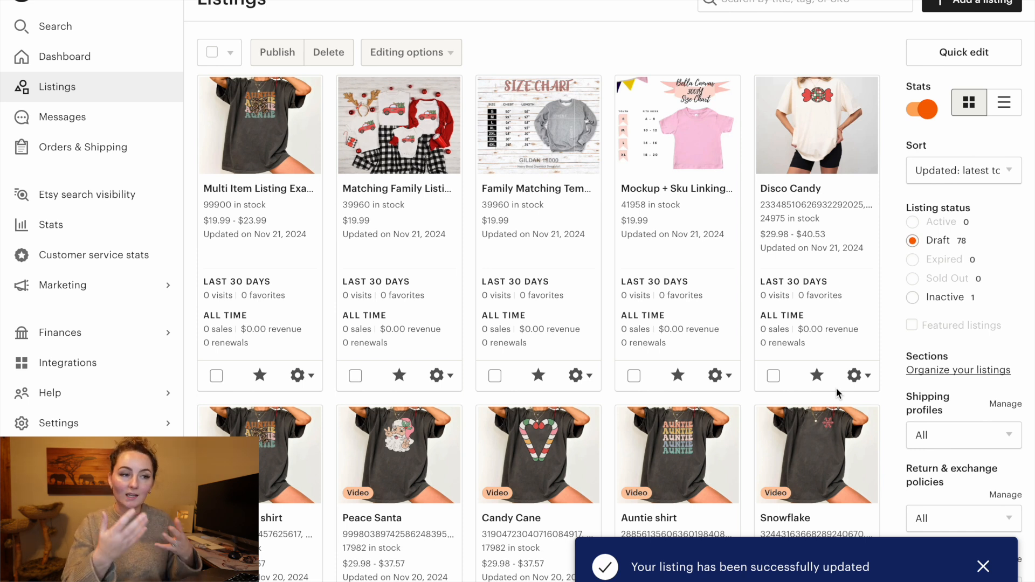
Step: Start a copy of the Family Matching Template draft listing
left_click(589, 376)
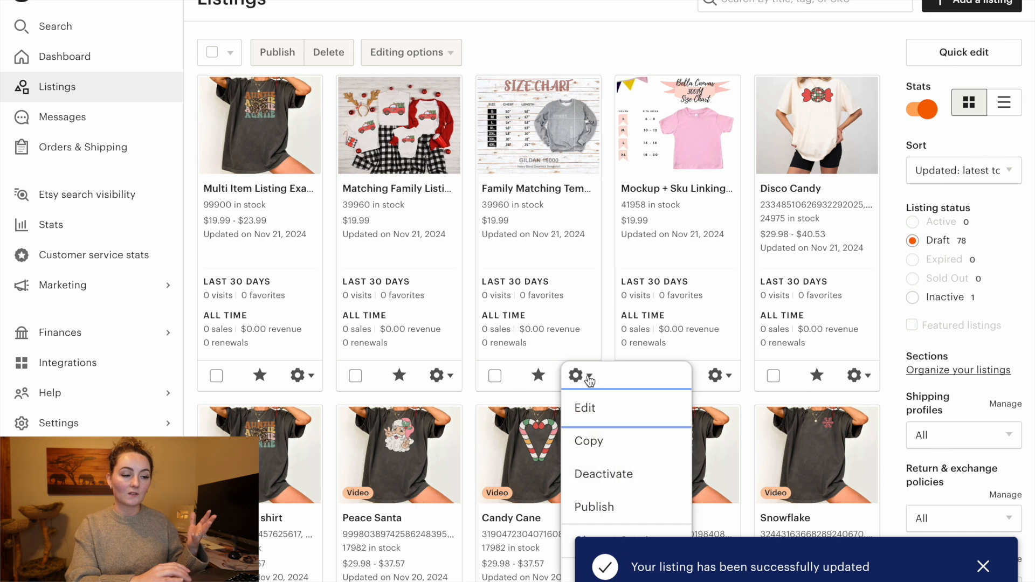
left_click(619, 447)
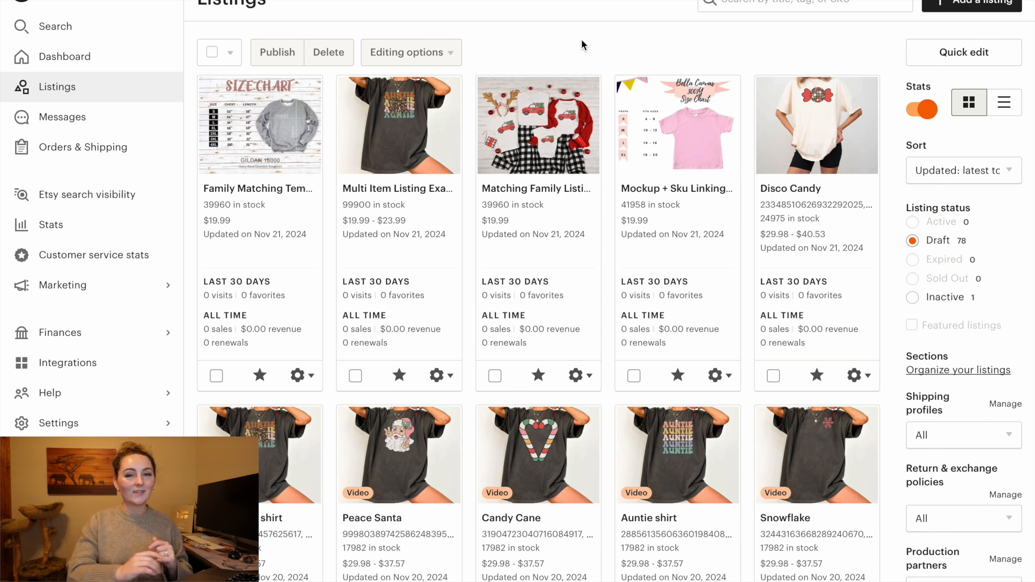
Step: Switch to Simply Listed, start choosing products for SKU linking and resync the Printify products
mouse_move(539, 2)
left_click(486, 32)
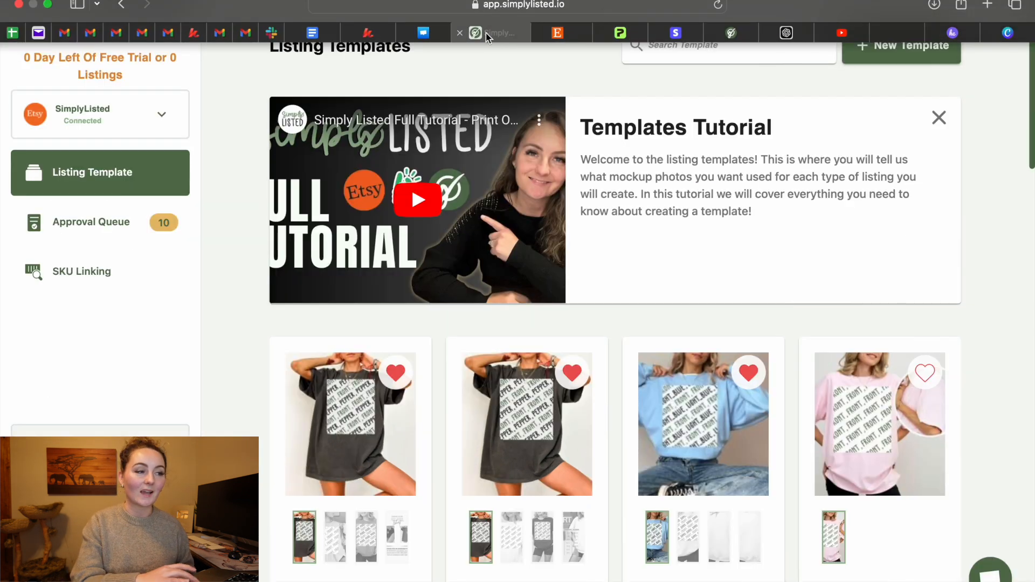
left_click(87, 272)
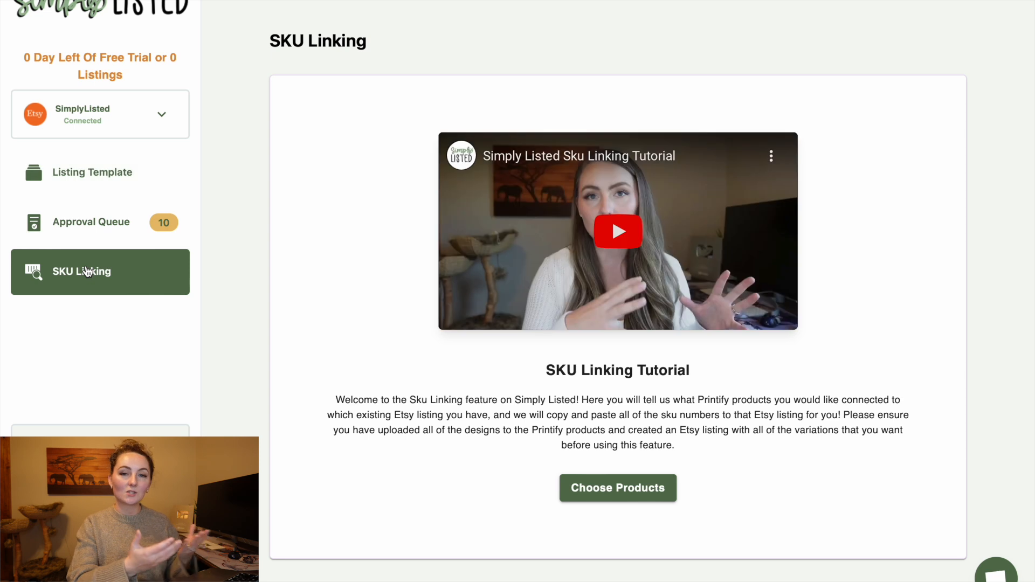
left_click(640, 490)
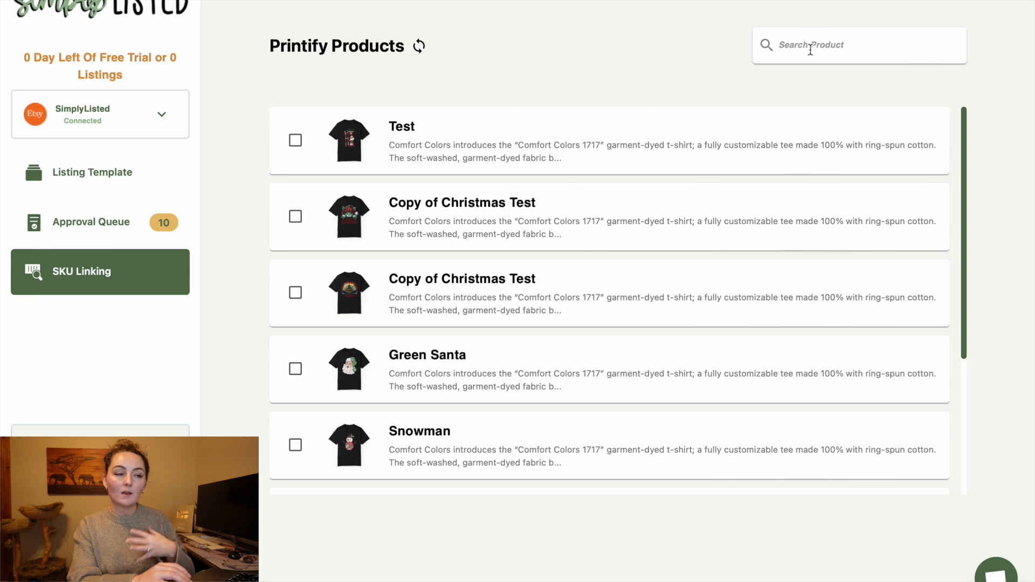
left_click(419, 46)
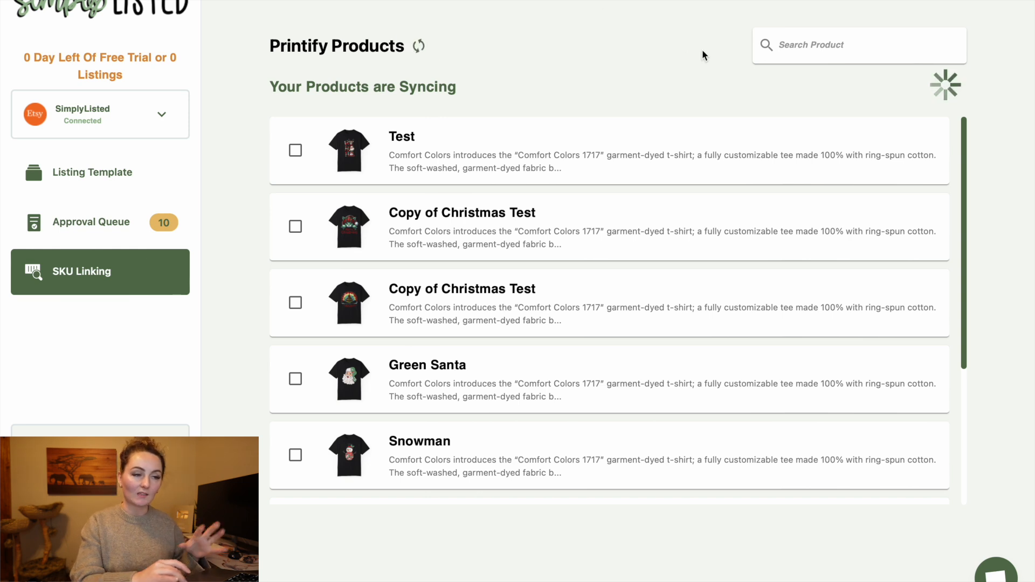
Step: Search for "matching" and continue with Family Matching Test, both Matching Family Test products and Matching Family Sets selected
left_click(818, 44)
type("matching")
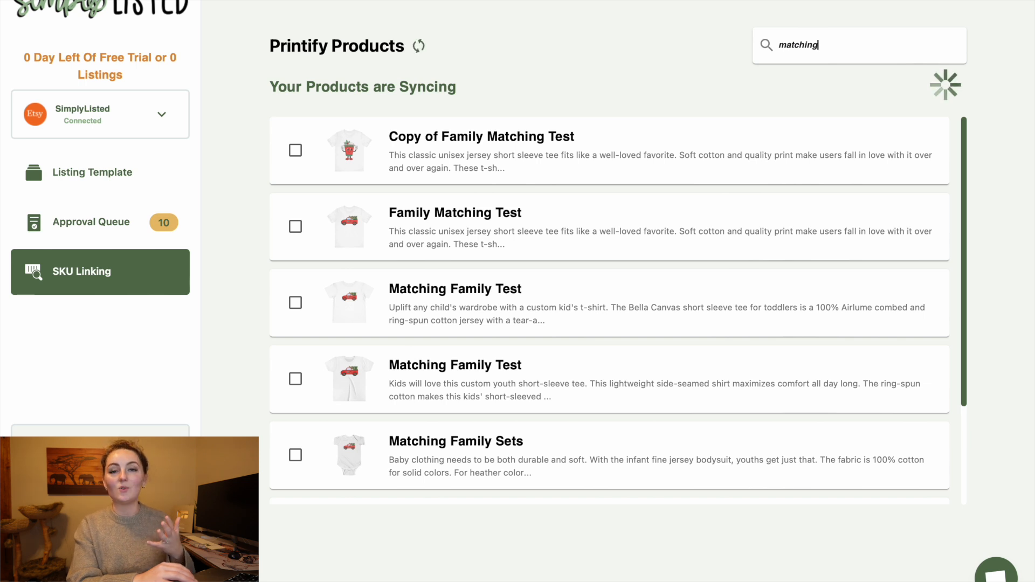
left_click(295, 227)
left_click(295, 303)
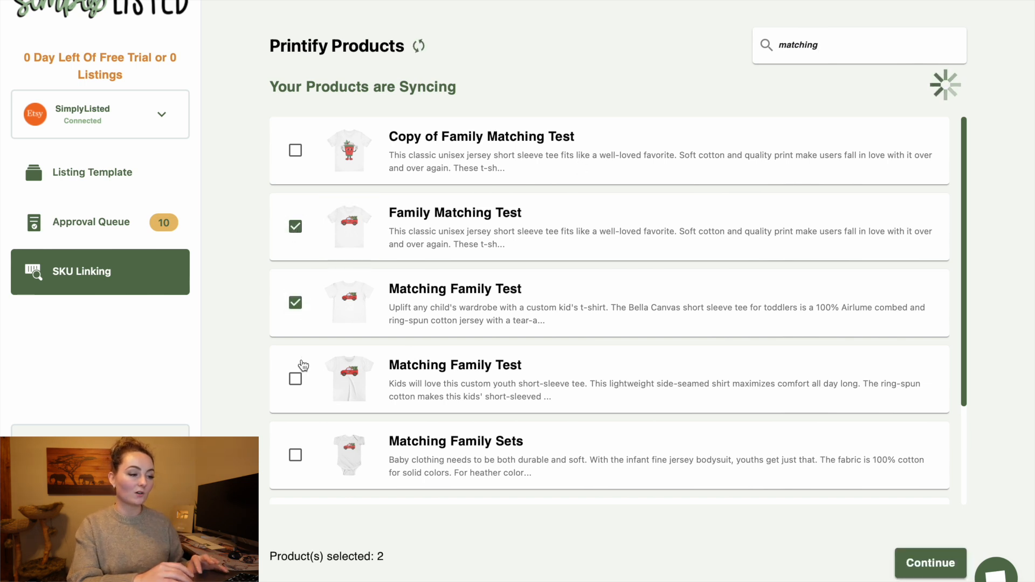
left_click(295, 378)
left_click(295, 456)
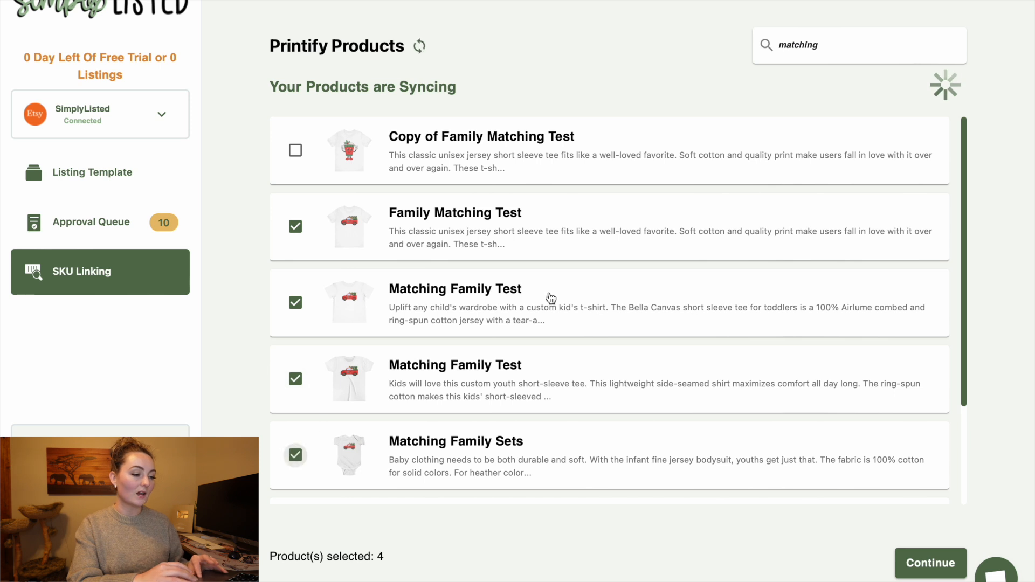
left_click(924, 564)
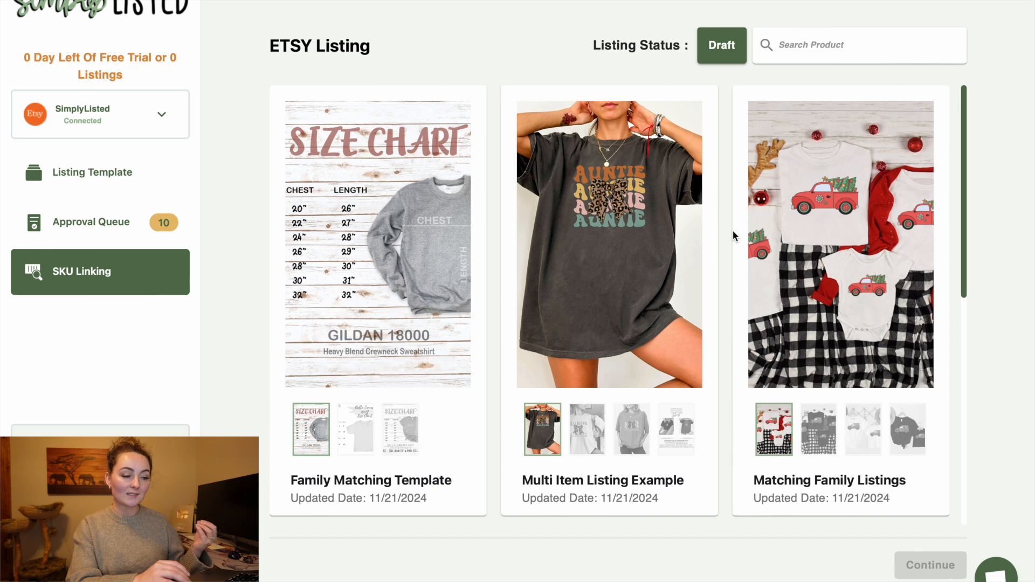
Step: Choose the Matching Family Listings draft as the Etsy listing for SKU linking and continue to SKU matching
scroll(458, 332, "down", 1)
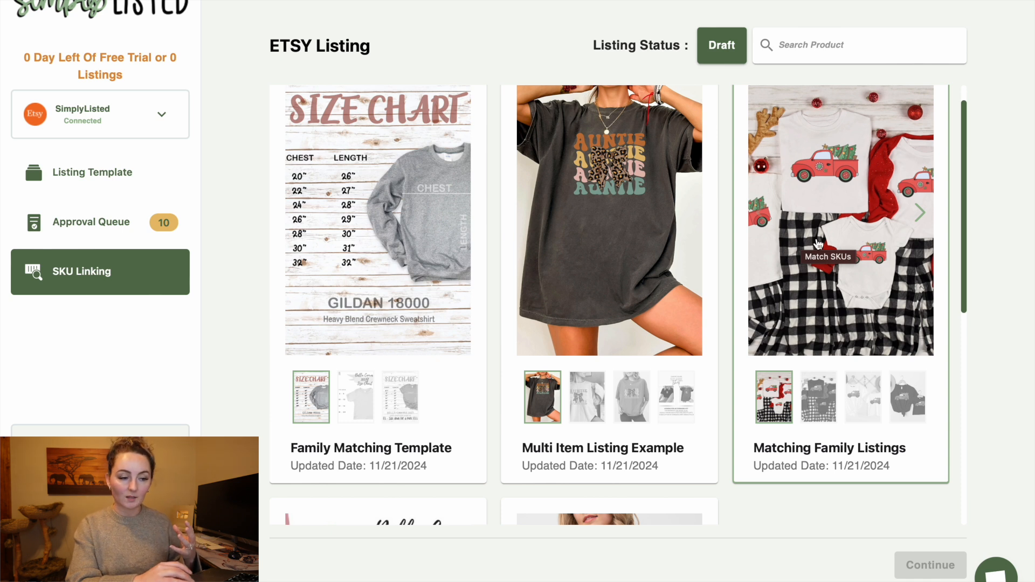
left_click(828, 300)
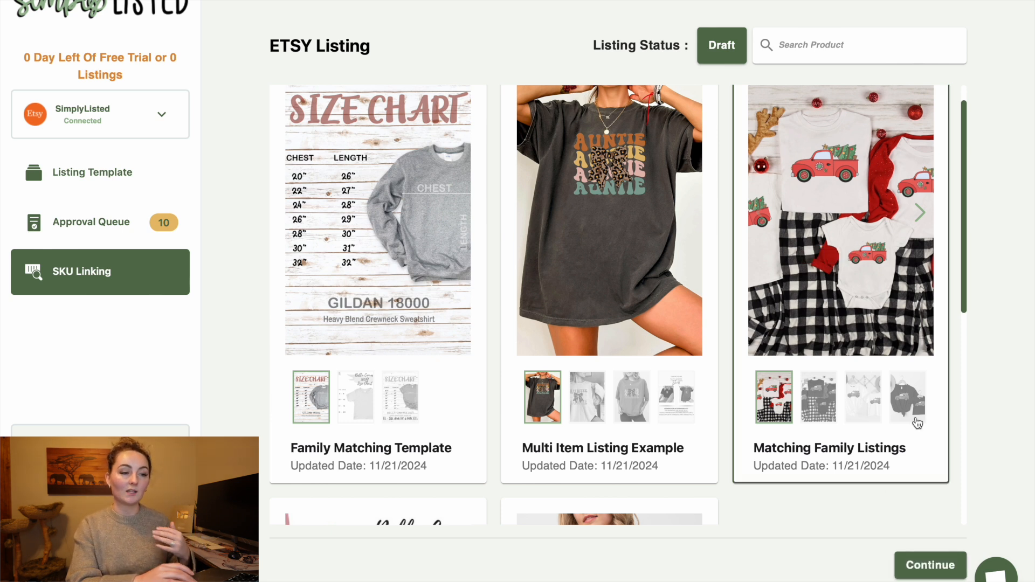
left_click(926, 565)
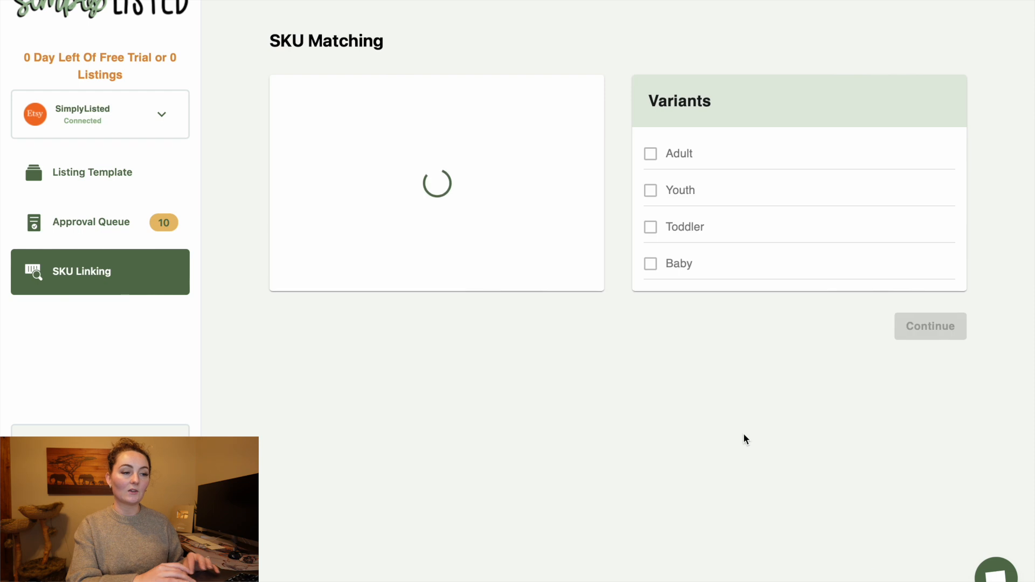
Step: Switch to Etsy and check the size and color variants of the Matching Family Listings draft
left_click(581, 34)
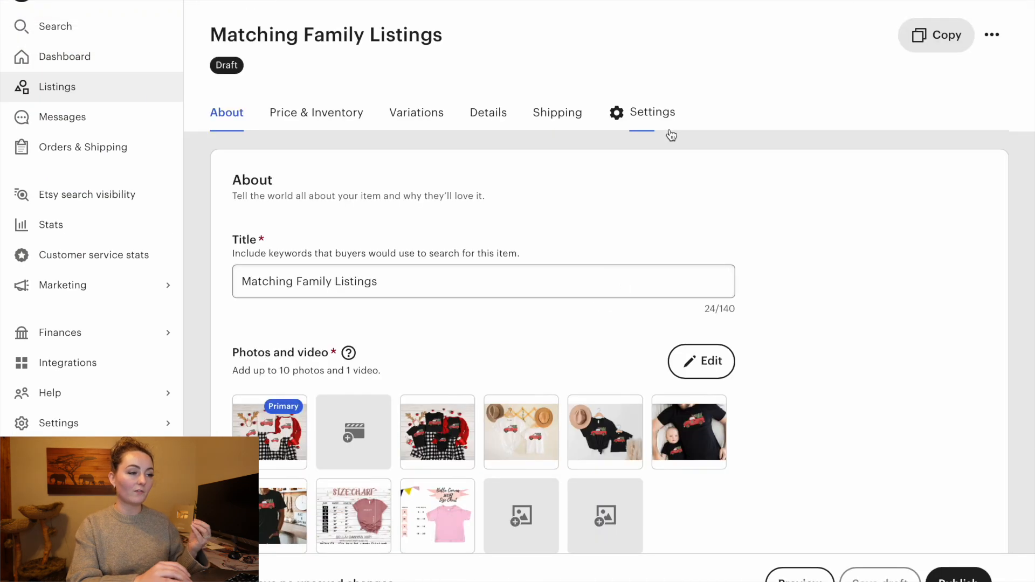
left_click(426, 111)
scroll(755, 186, "down", 1)
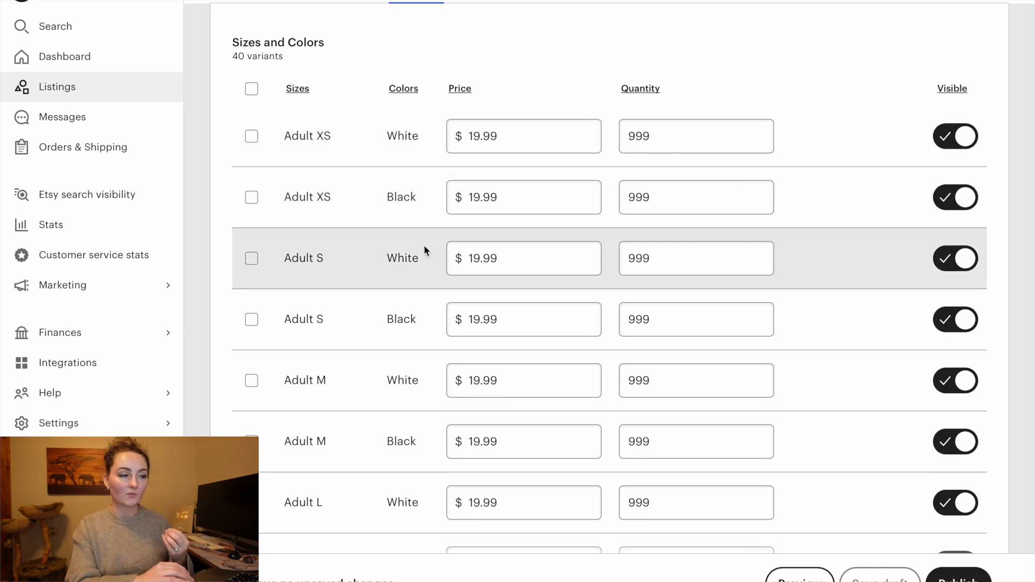
Step: Show all variants of the Matching Family Listings draft and review the adult to baby size rows in both colors
scroll(425, 246, "down", 5)
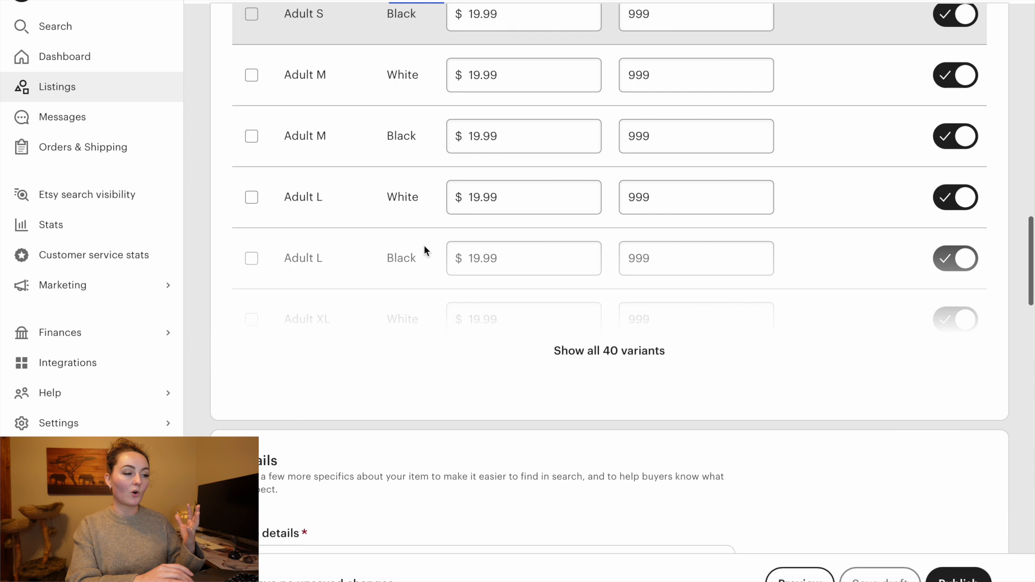
left_click(589, 365)
scroll(589, 367, "down", 20)
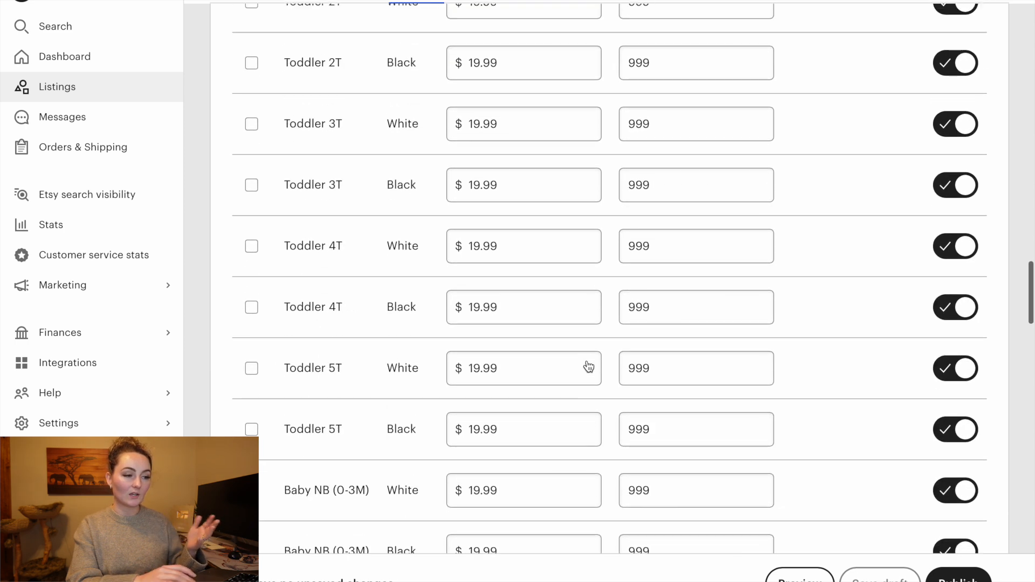
scroll(586, 365, "up", 20)
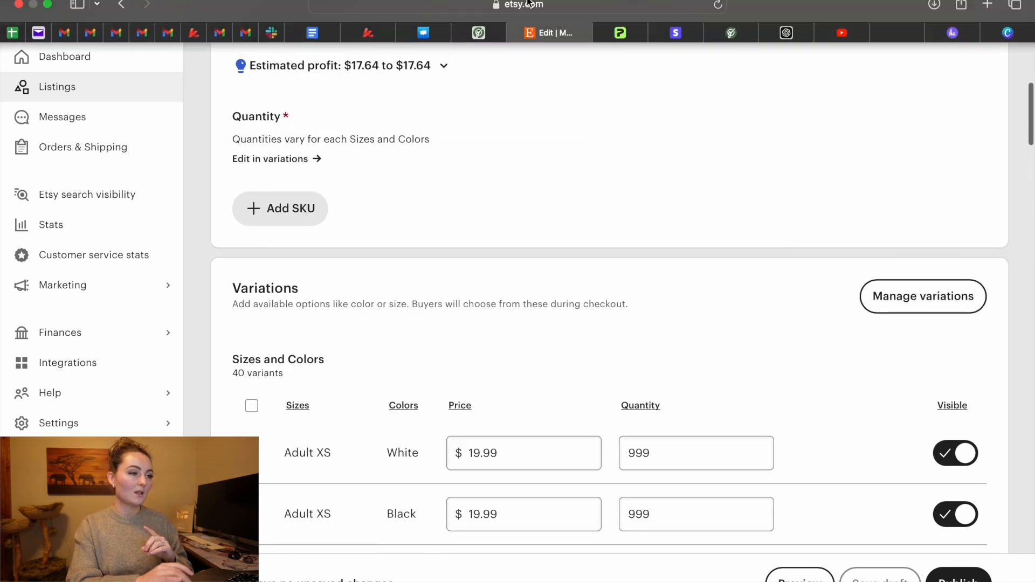
Step: Switch to Simply Listed and match Family Matching Test to Adult, the two Matching Family Test products to Toddler and Youth, and Matching Family Sets to Baby
left_click(484, 33)
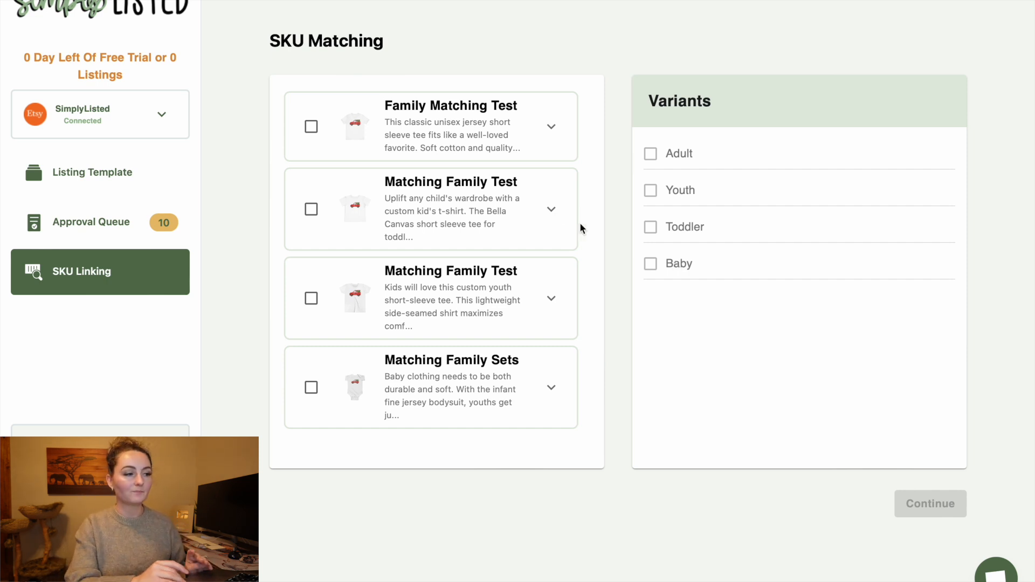
left_click(311, 127)
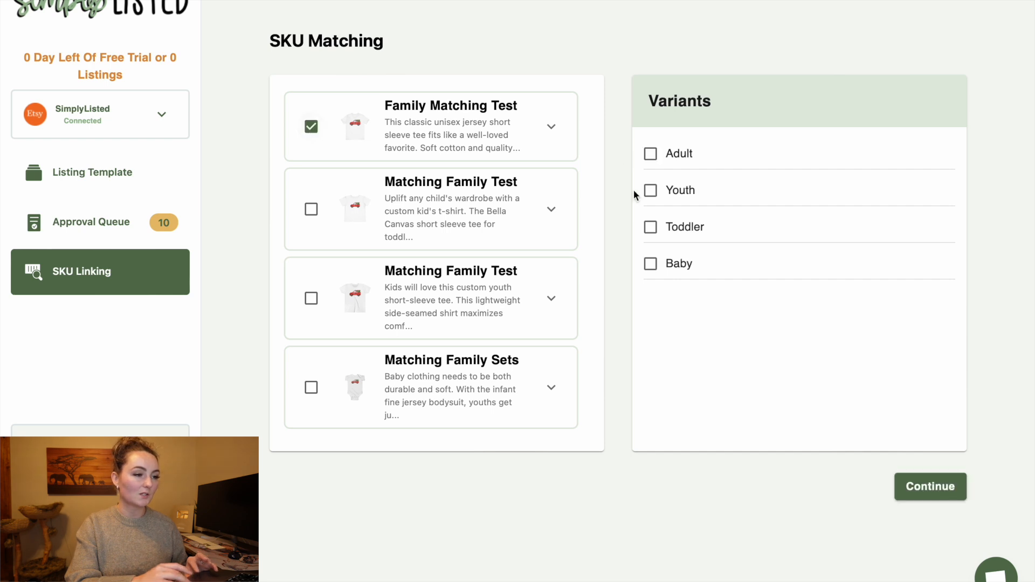
left_click(651, 154)
left_click(311, 210)
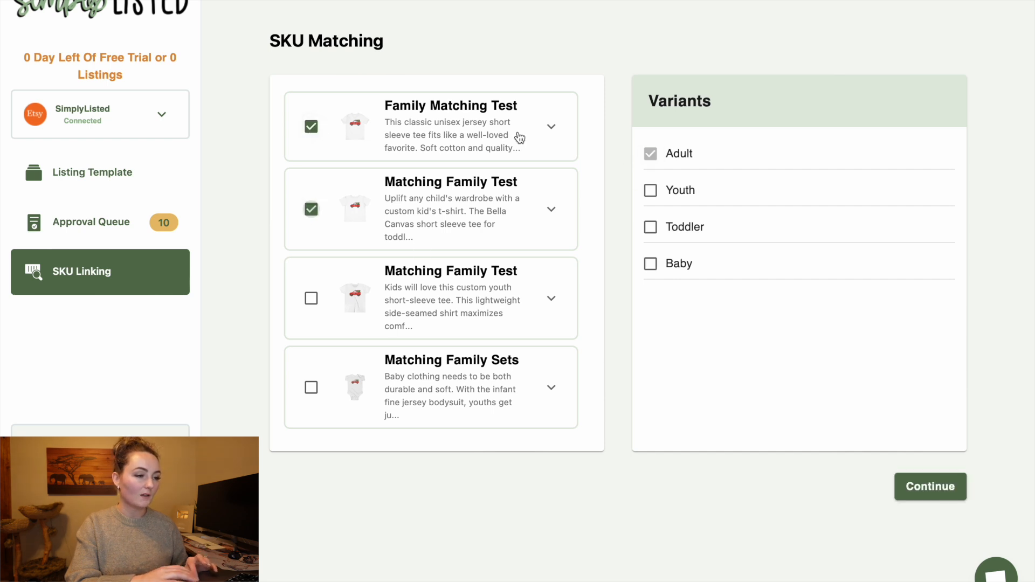
left_click(315, 301)
left_click(650, 192)
left_click(312, 388)
left_click(653, 263)
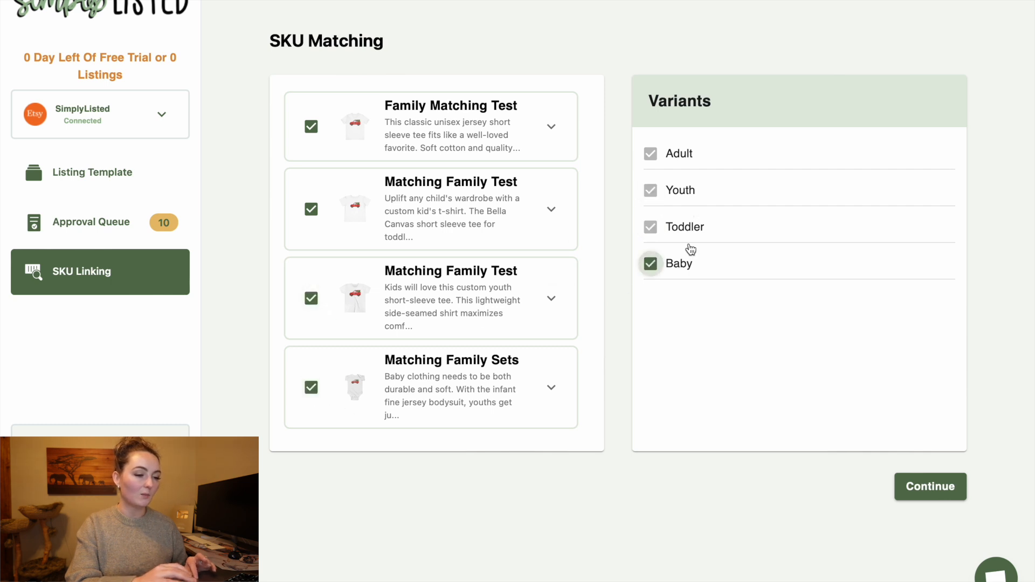
Step: Check the size variants of the youth Matching Family Test product and continue to link the matched SKUs to Etsy
left_click(551, 299)
scroll(502, 360, "down", 5)
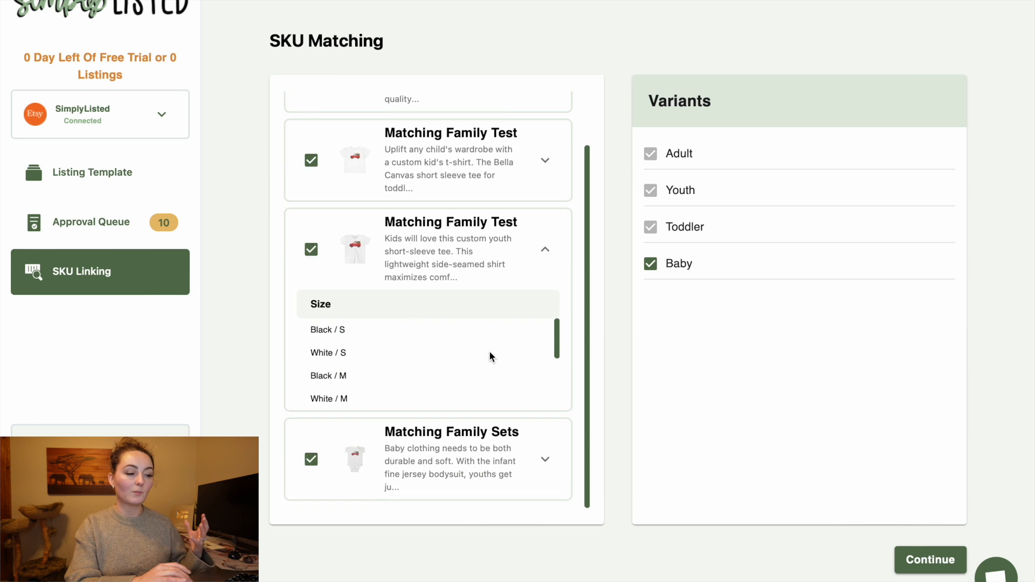
scroll(490, 356, "up", 4)
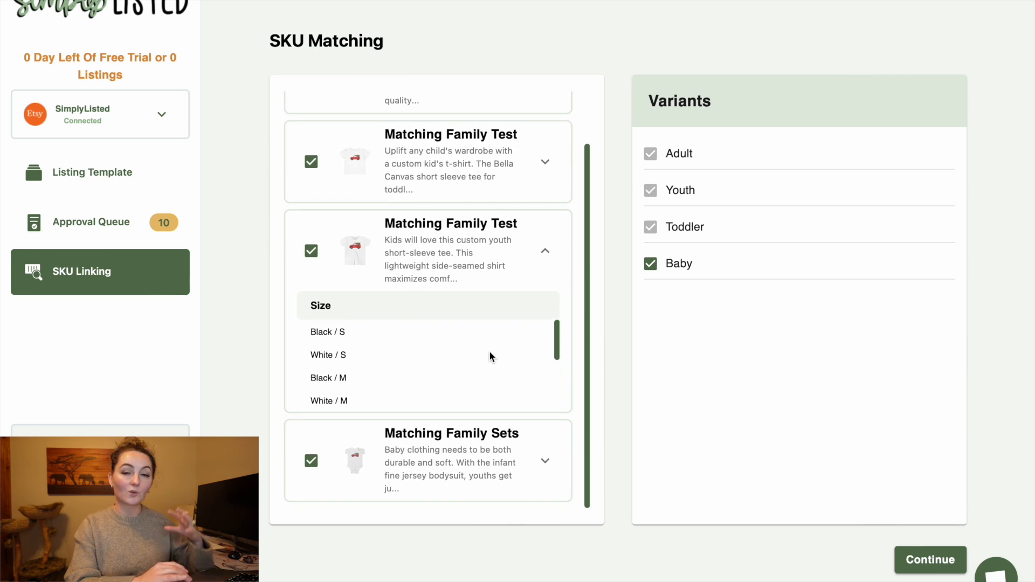
left_click(920, 561)
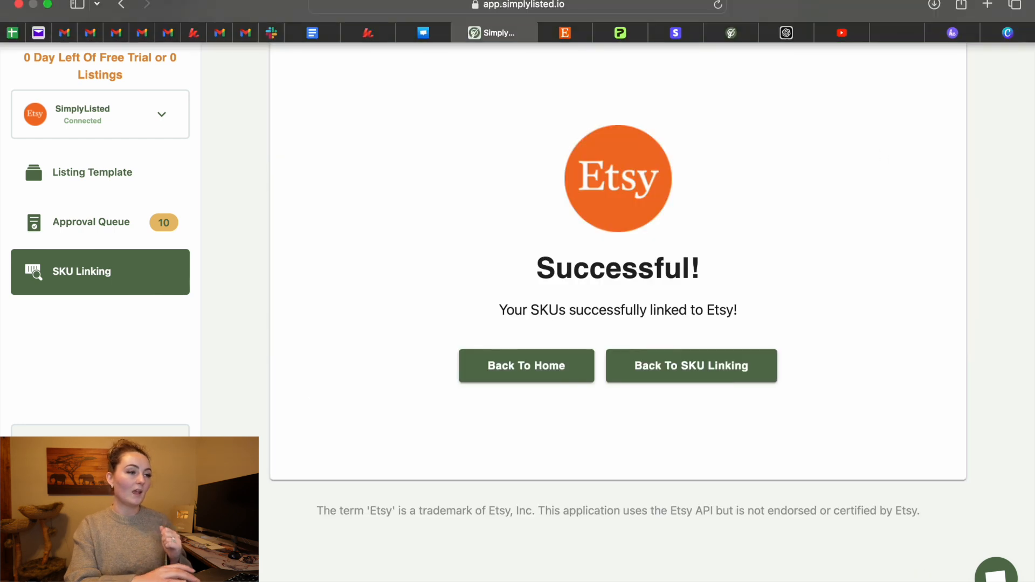
Step: Switch to Etsy and check the SKUs across all size and color variants of the Matching Family Listings draft
left_click(566, 33)
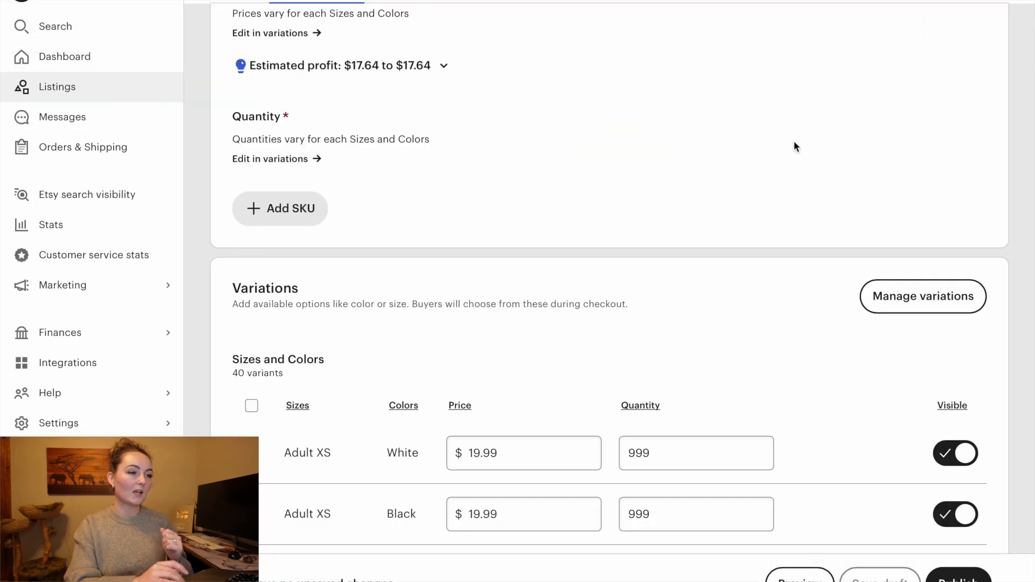
scroll(710, 149, "down", 15)
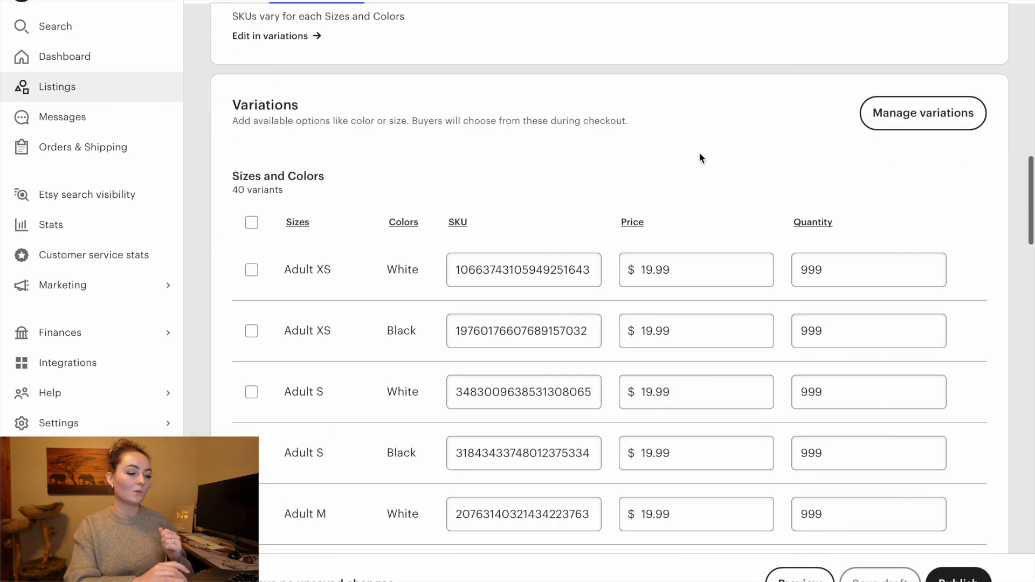
scroll(569, 340, "down", 6)
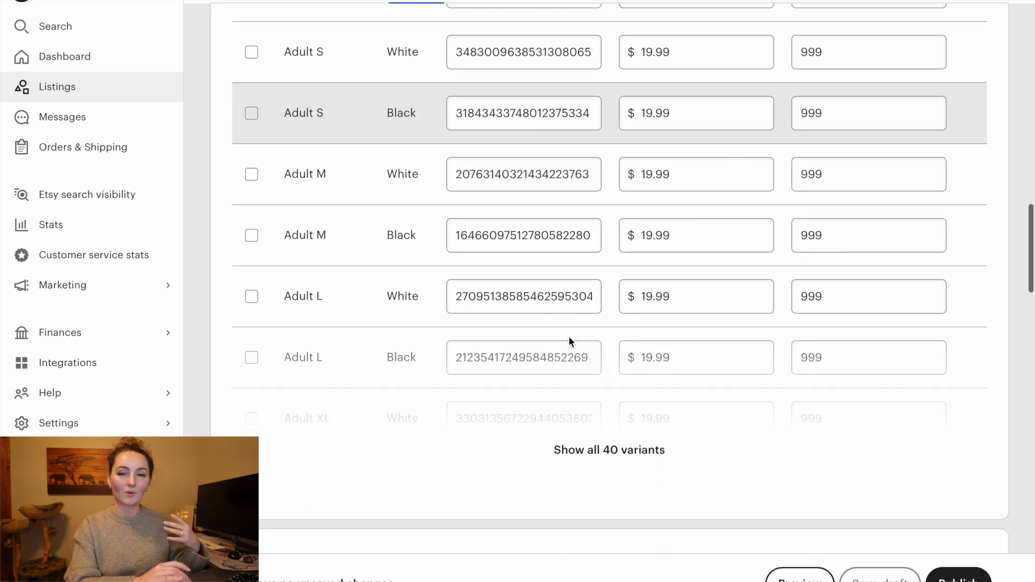
left_click(596, 361)
scroll(596, 359, "down", 20)
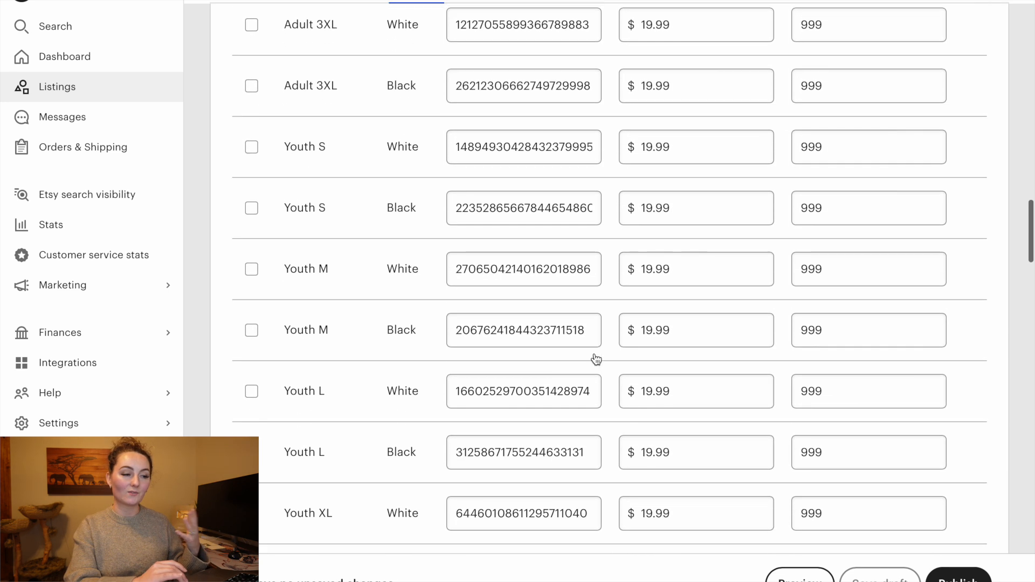
scroll(597, 359, "down", 10)
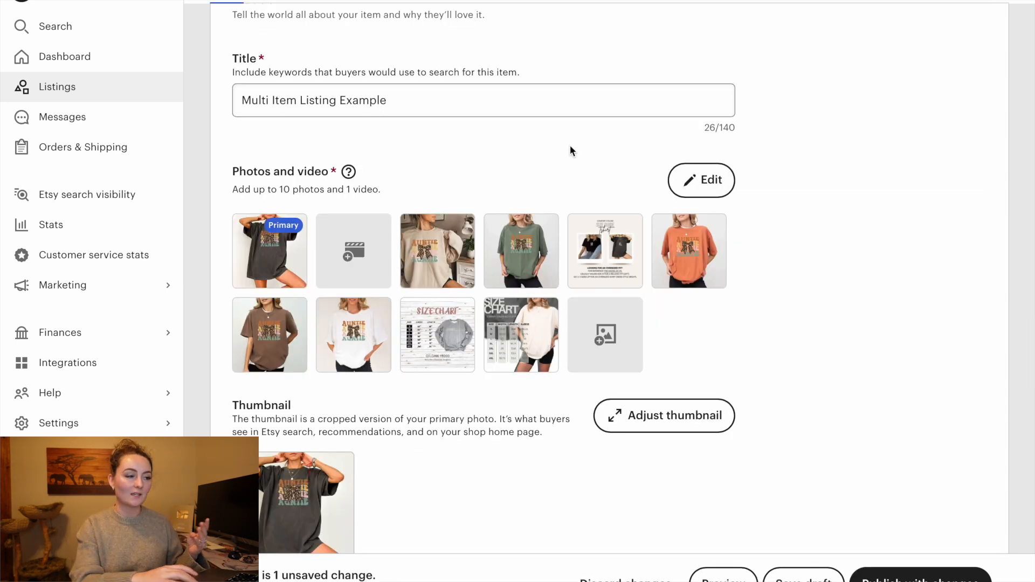
Step: View the T-shirt and sweatshirt photos of the Multi Item Listing Example draft and close the photo editor
left_click(264, 244)
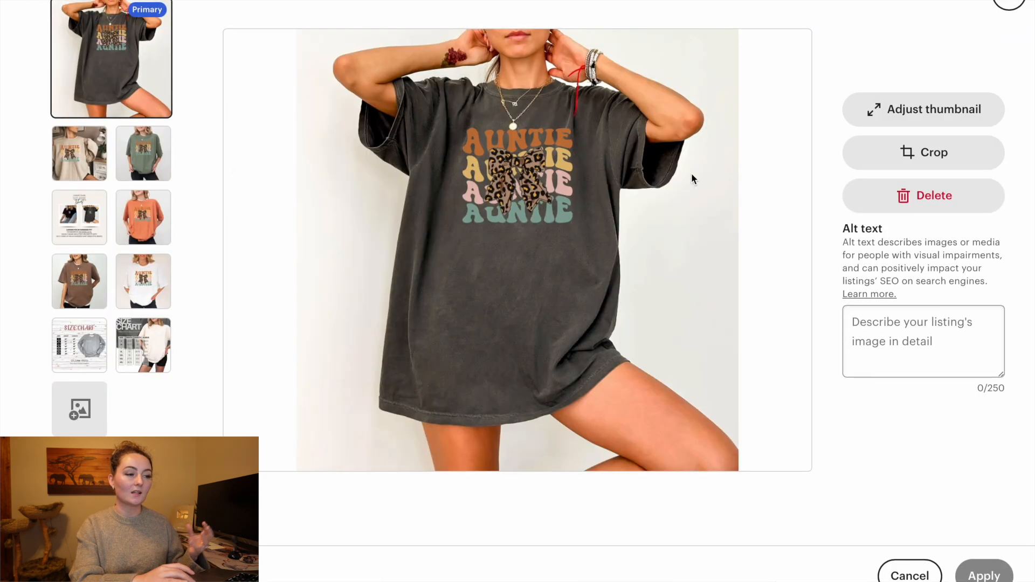
left_click(81, 160)
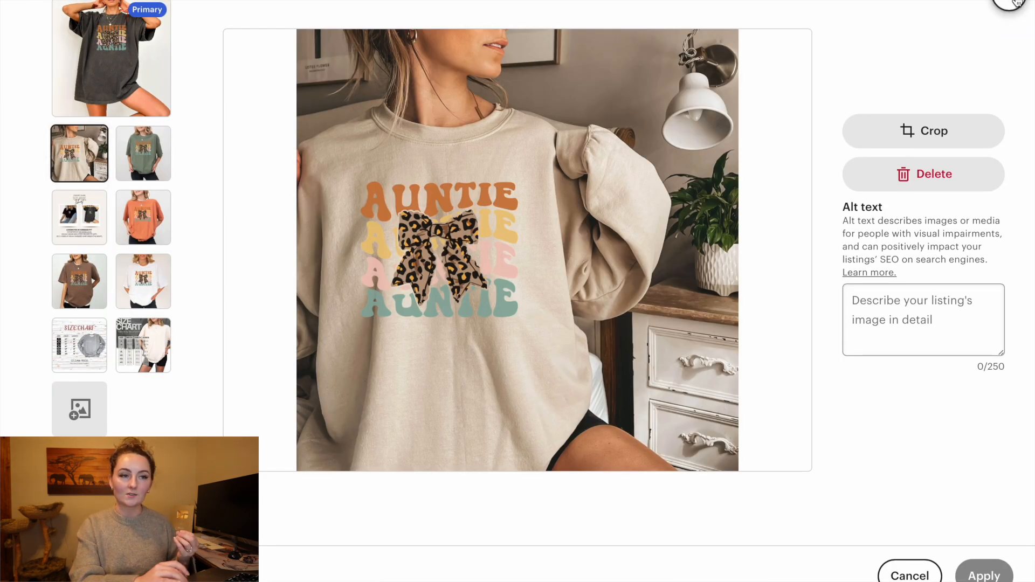
left_click(1010, 3)
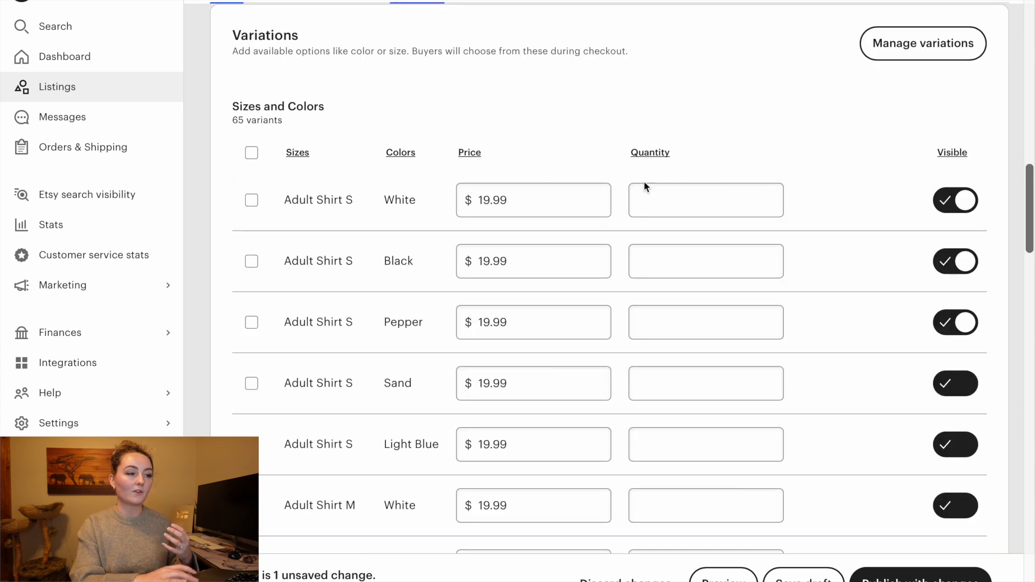
Step: Open the variations of Multi Item Listing Example and review the shirt and sweatshirt options under Sizes
left_click(928, 44)
left_click(695, 118)
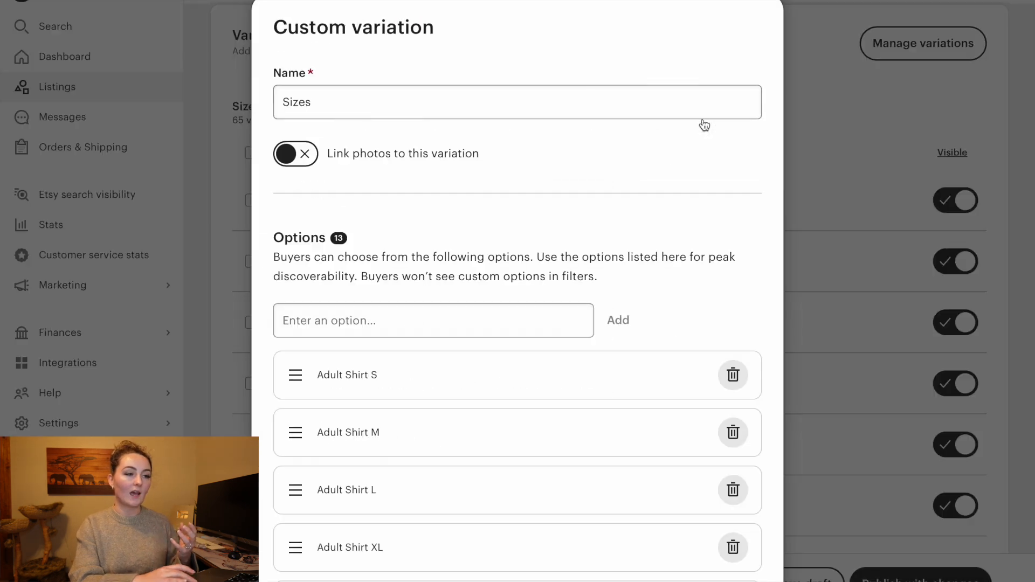
scroll(483, 362, "down", 2)
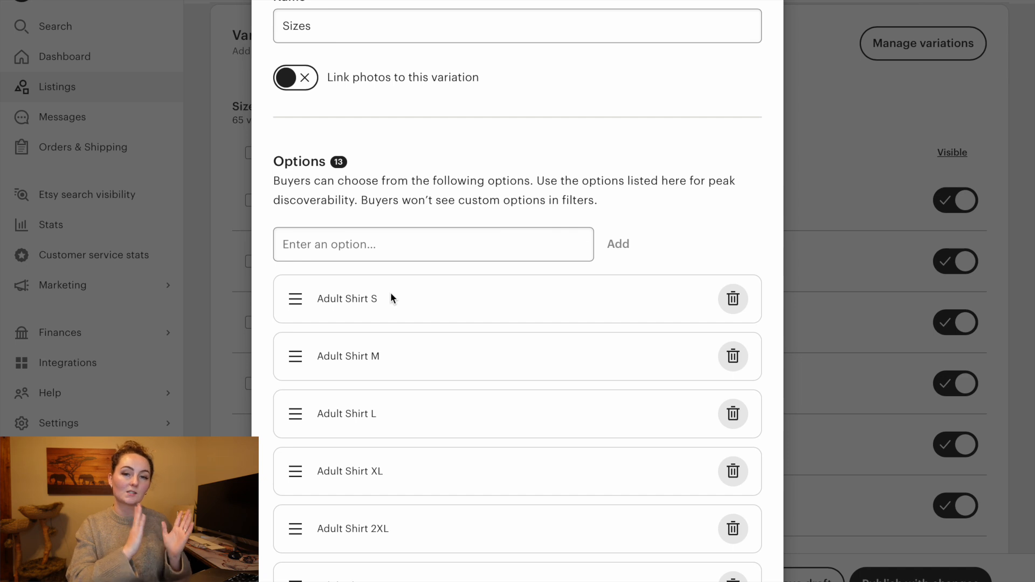
scroll(390, 292, "down", 8)
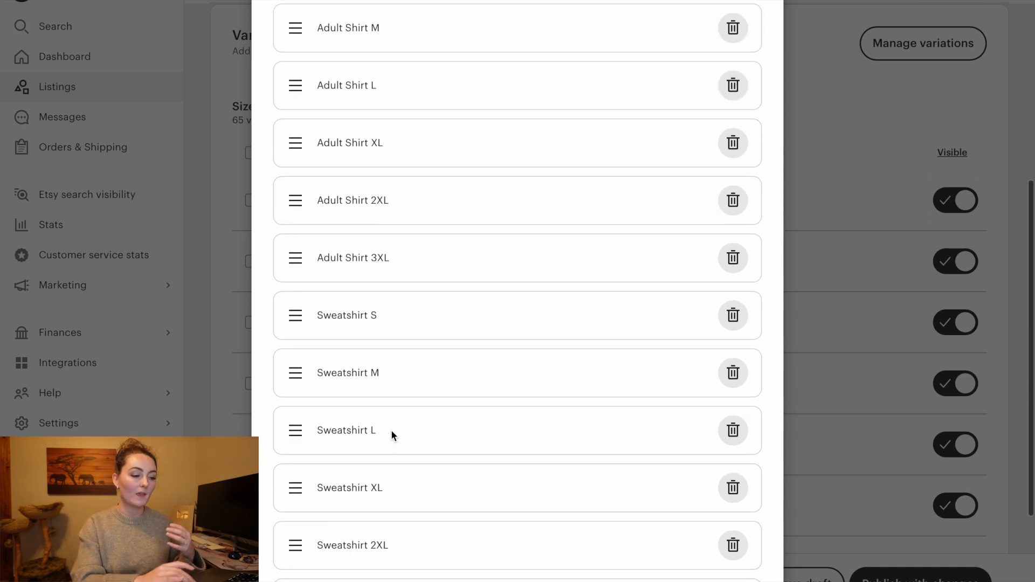
scroll(348, 436, "down", 2)
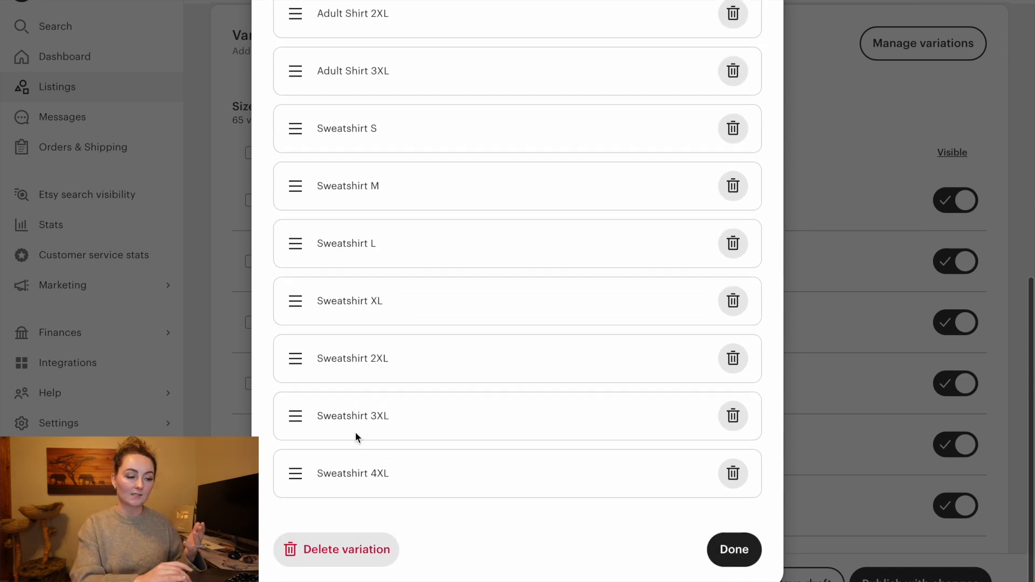
scroll(671, 340, "up", 10)
scroll(672, 303, "down", 7)
scroll(733, 561, "down", 4)
left_click(735, 561)
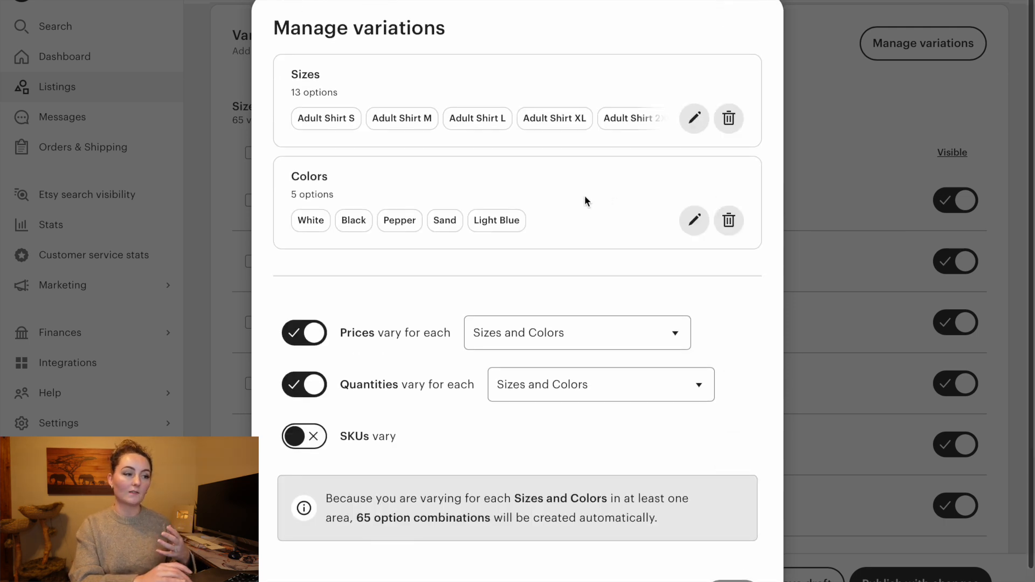
Step: Review the Colors variation options and leave the variation settings without applying changes
left_click(693, 219)
scroll(699, 230, "down", 3)
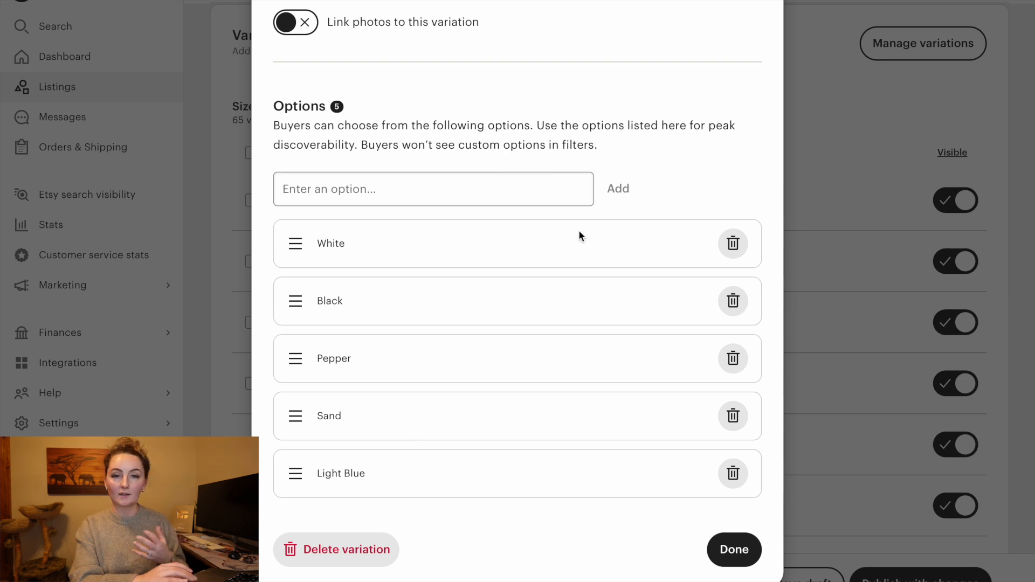
left_click(733, 550)
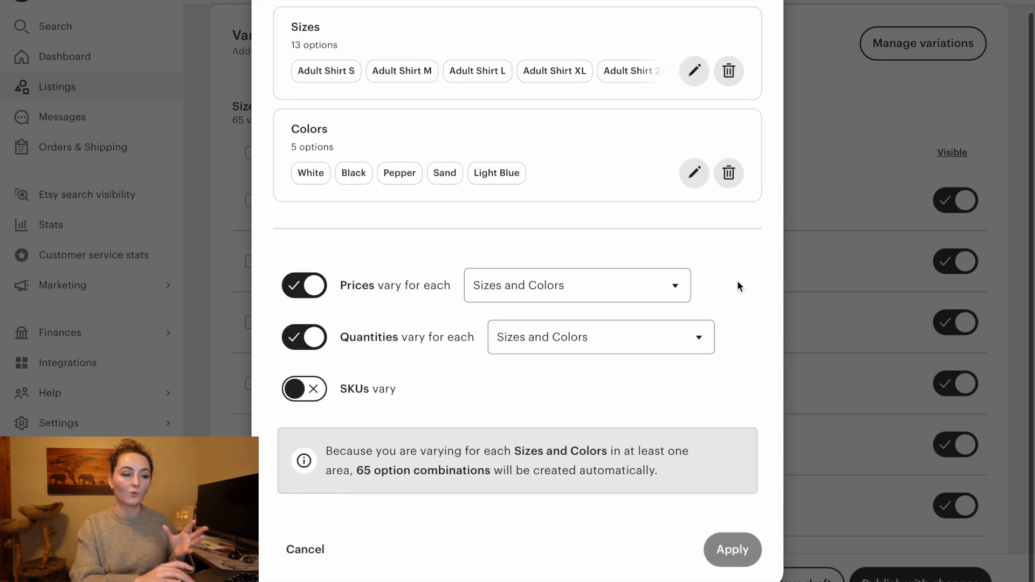
left_click(301, 550)
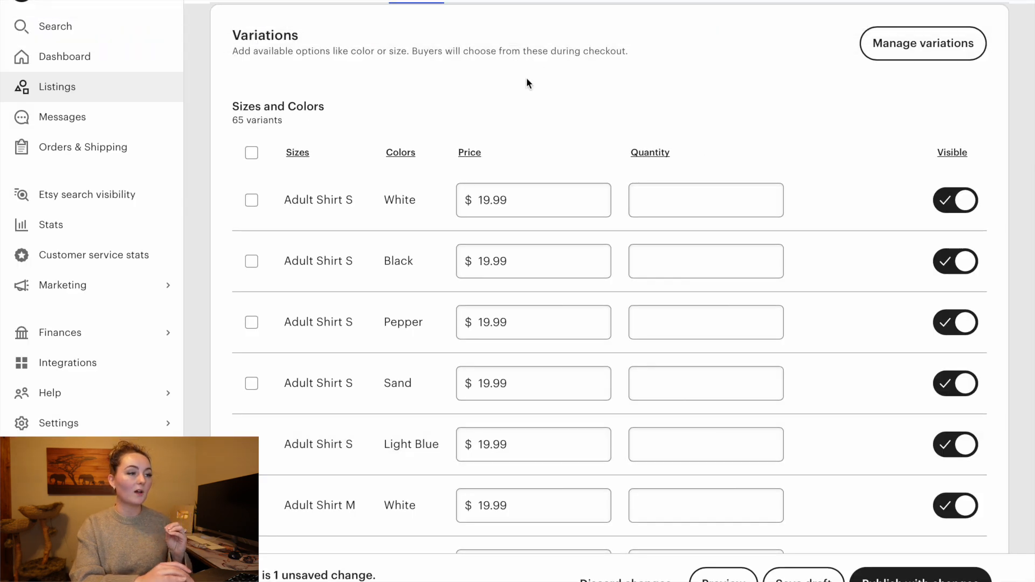
Step: Switch to Simply Listed, return to SKU linking and start choosing Printify products for another listing
left_click(478, 35)
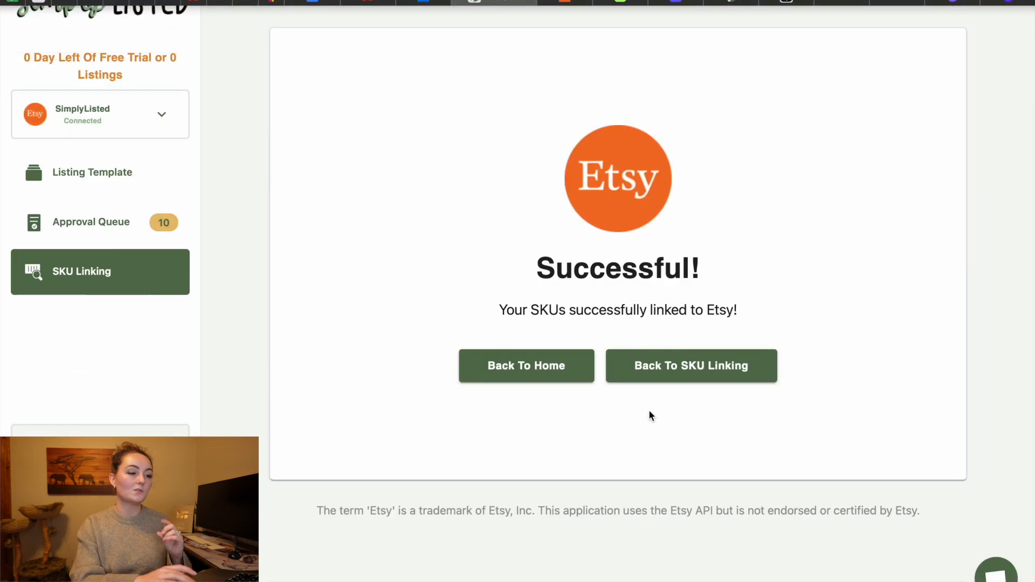
left_click(705, 375)
left_click(628, 488)
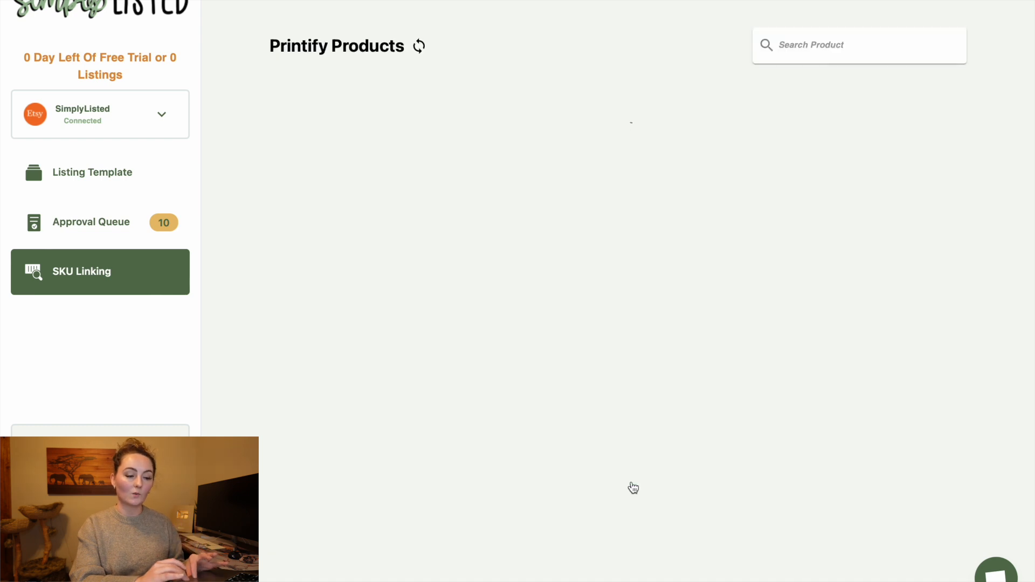
Step: Search for "bow auntie" and continue with Bow Auntie Sweatshirt and Bow Auntie shirt selected
left_click(798, 41)
type("bow auntie")
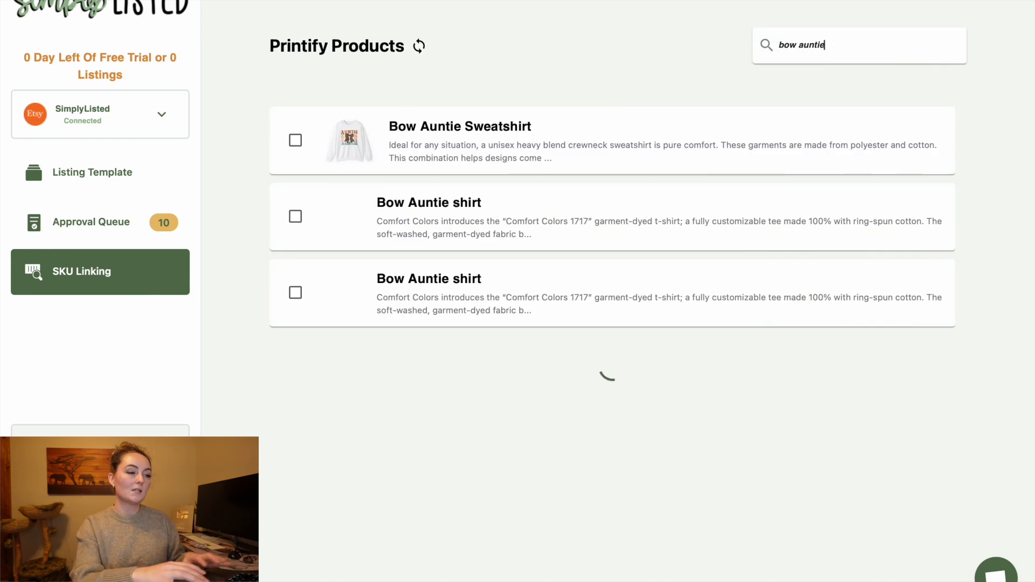
left_click(296, 141)
left_click(296, 217)
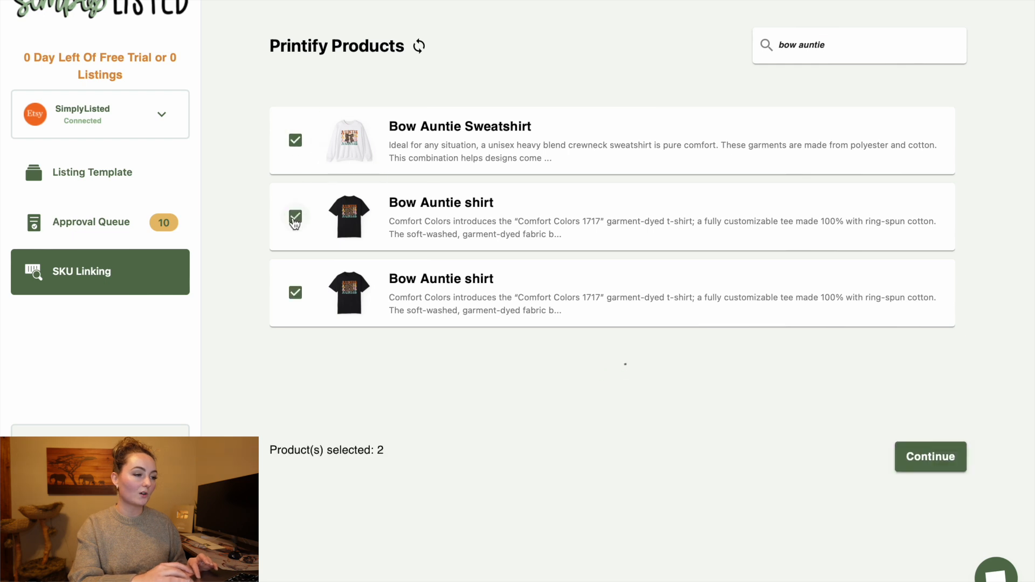
left_click(937, 456)
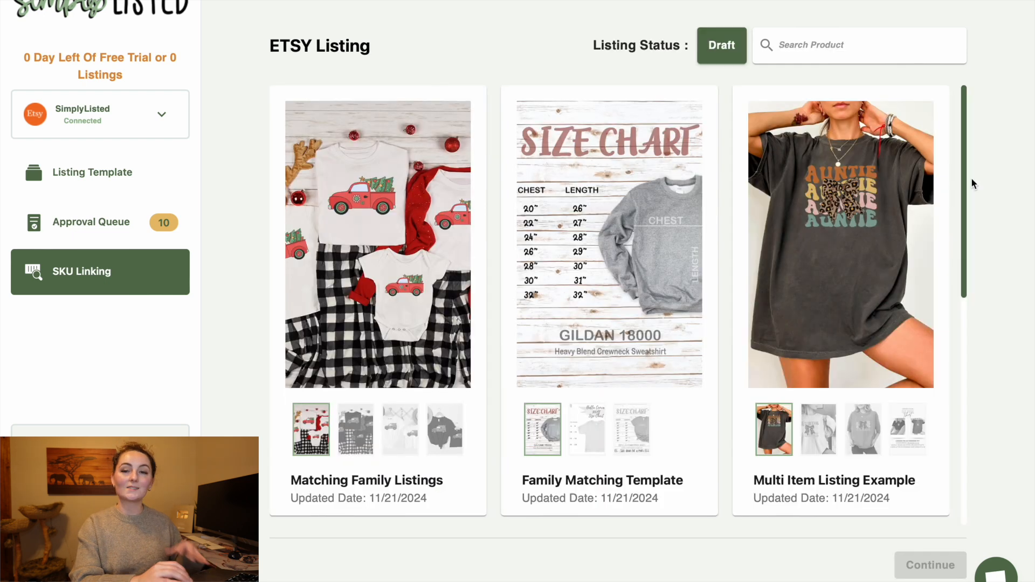
Step: Choose the Multi Item Listing Example draft, then match Bow Auntie Sweatshirt to Sweatshirt and Bow Auntie shirt to Adult Shirt
left_click(848, 201)
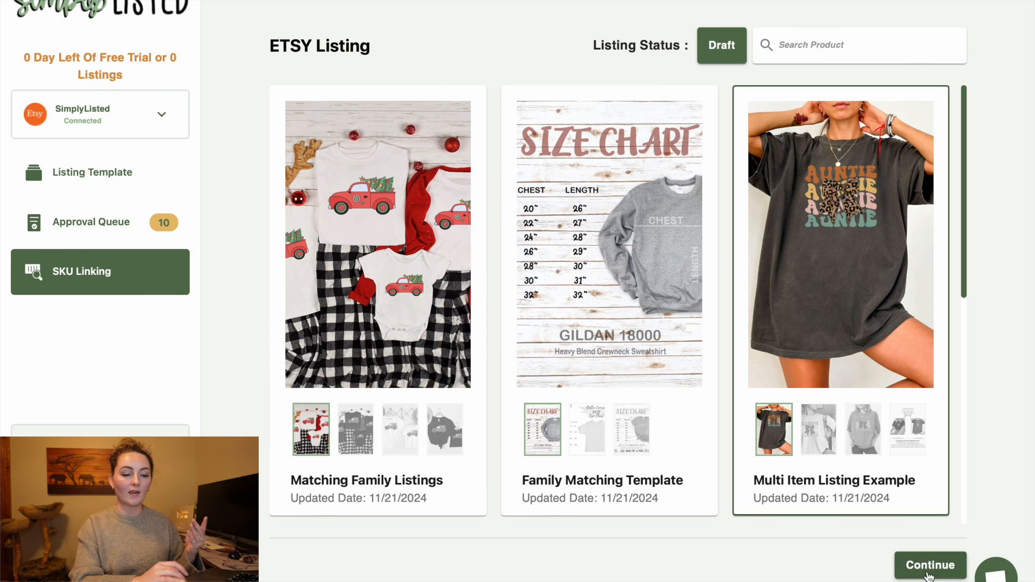
left_click(929, 572)
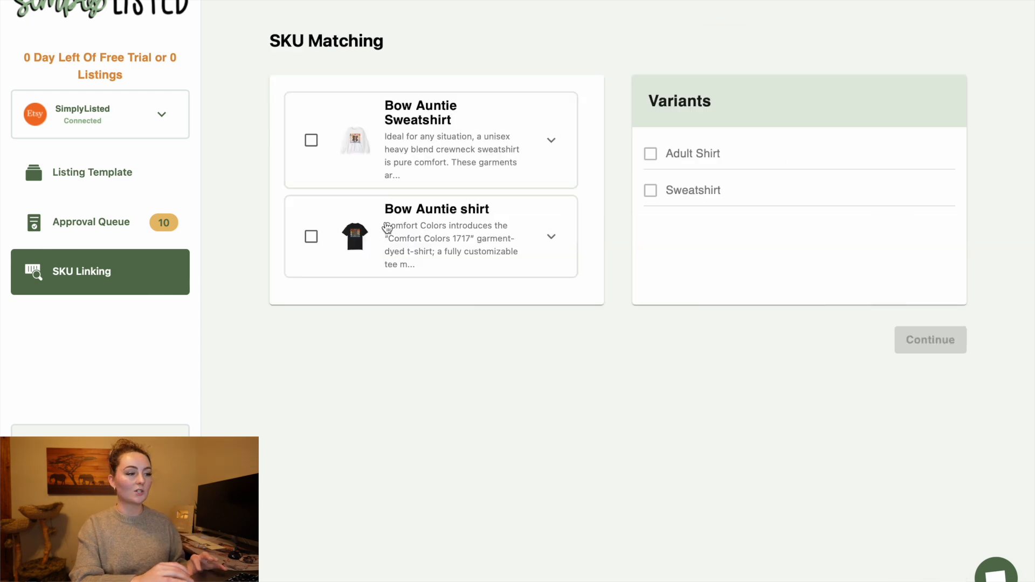
left_click(311, 140)
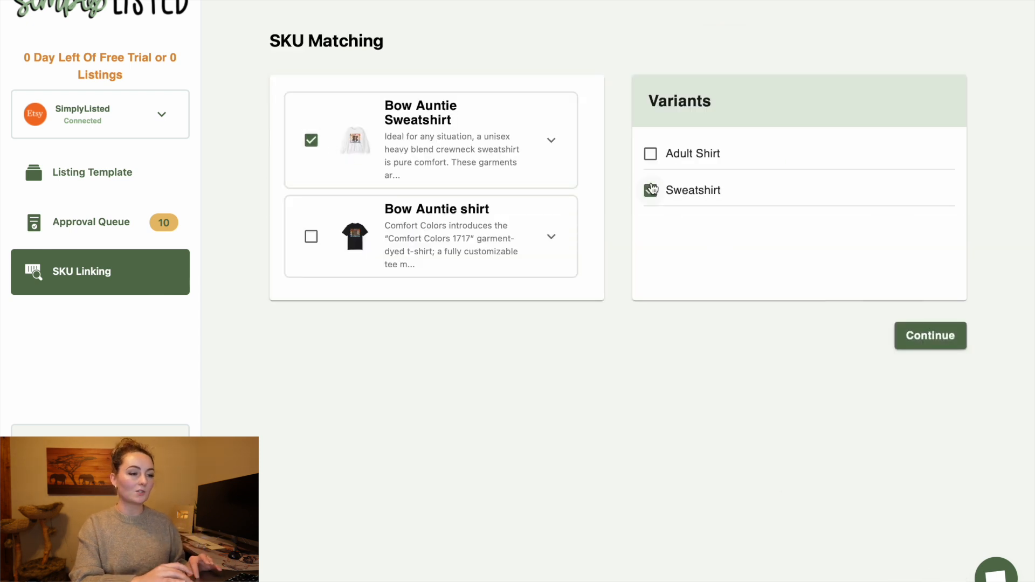
left_click(311, 237)
left_click(650, 154)
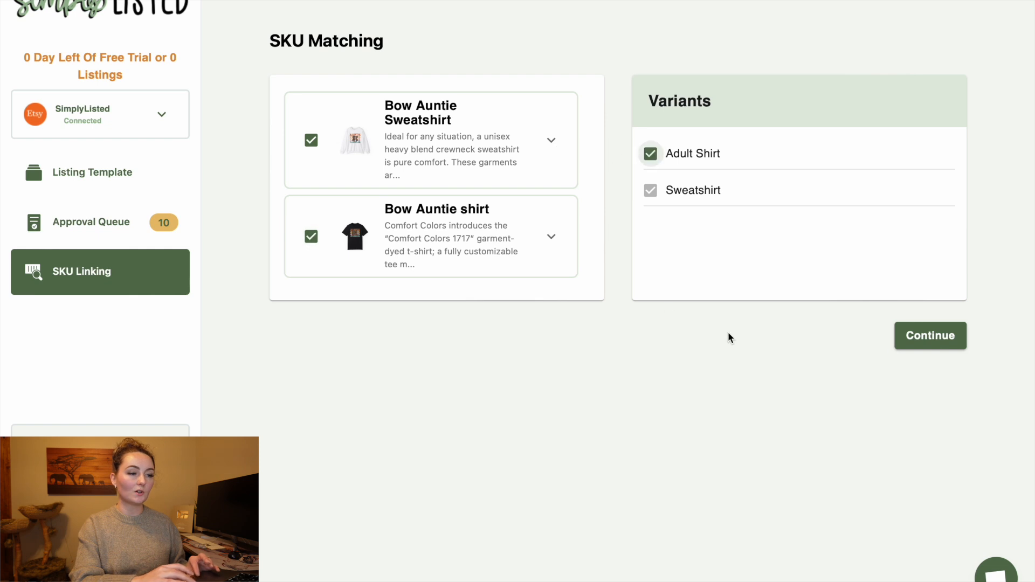
Step: Submit the matched variants to link their SKUs, then switch to Etsy and open the Multi Item Listing Example draft
left_click(930, 336)
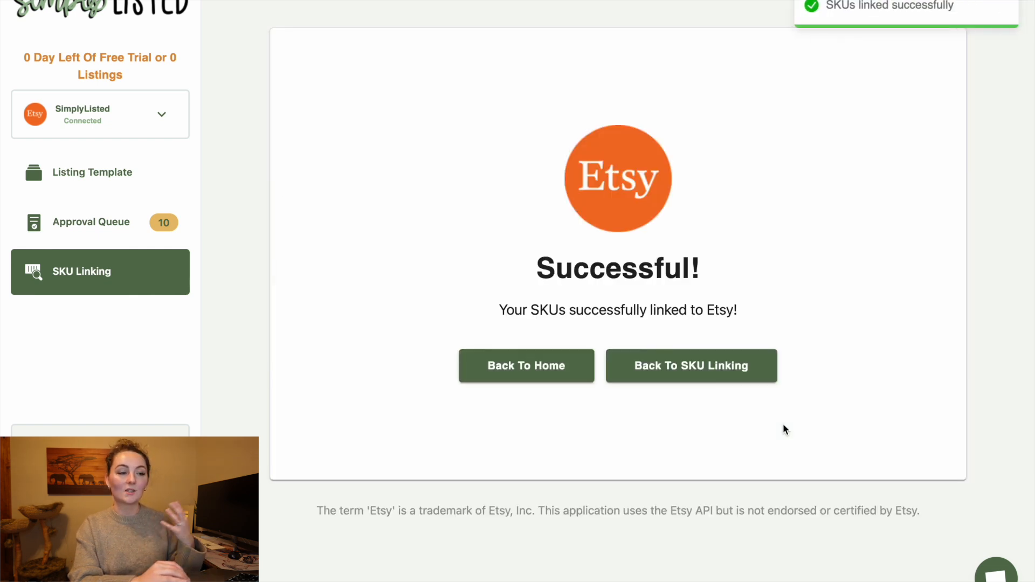
mouse_move(589, 1)
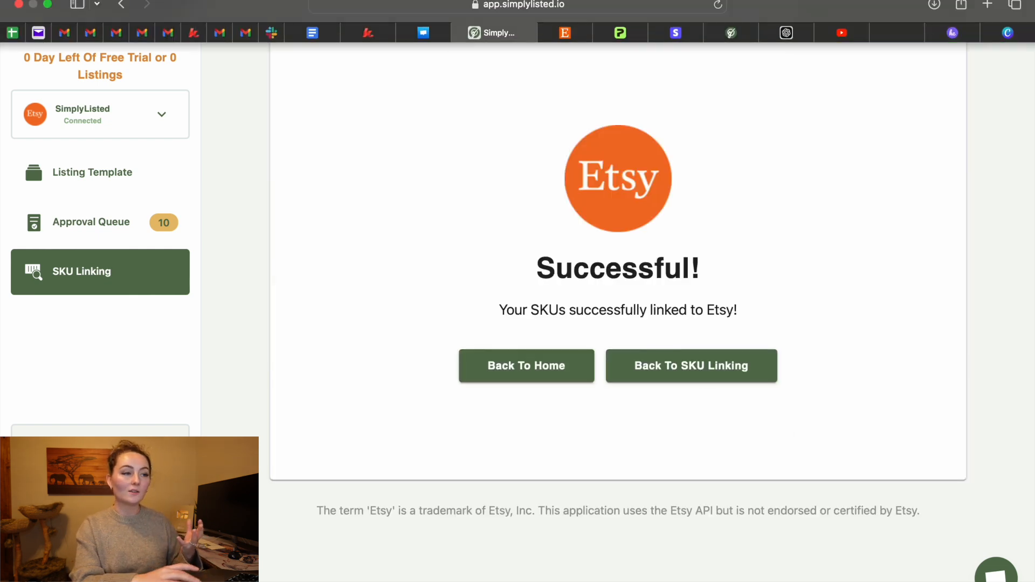
left_click(572, 33)
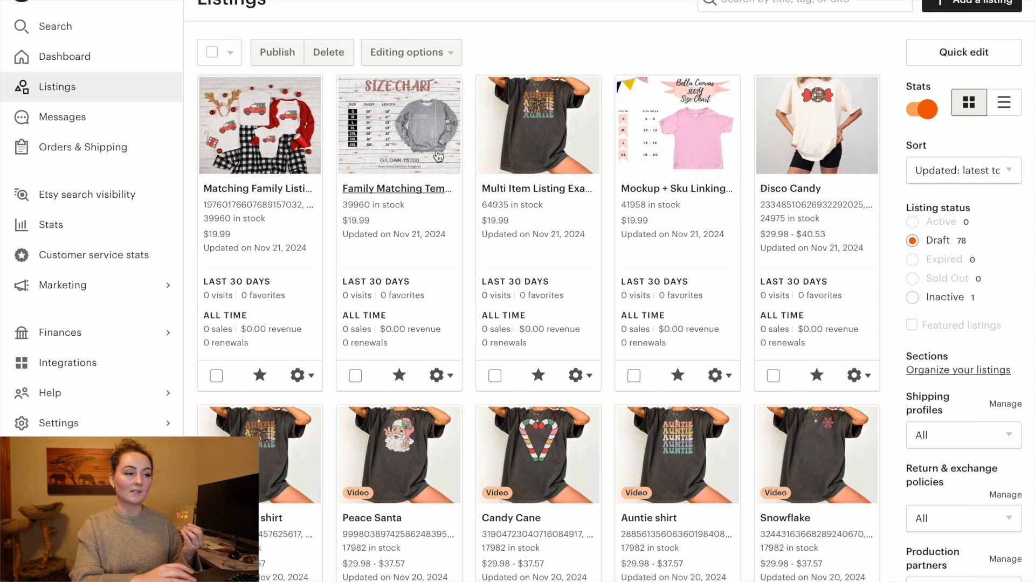
left_click(528, 142)
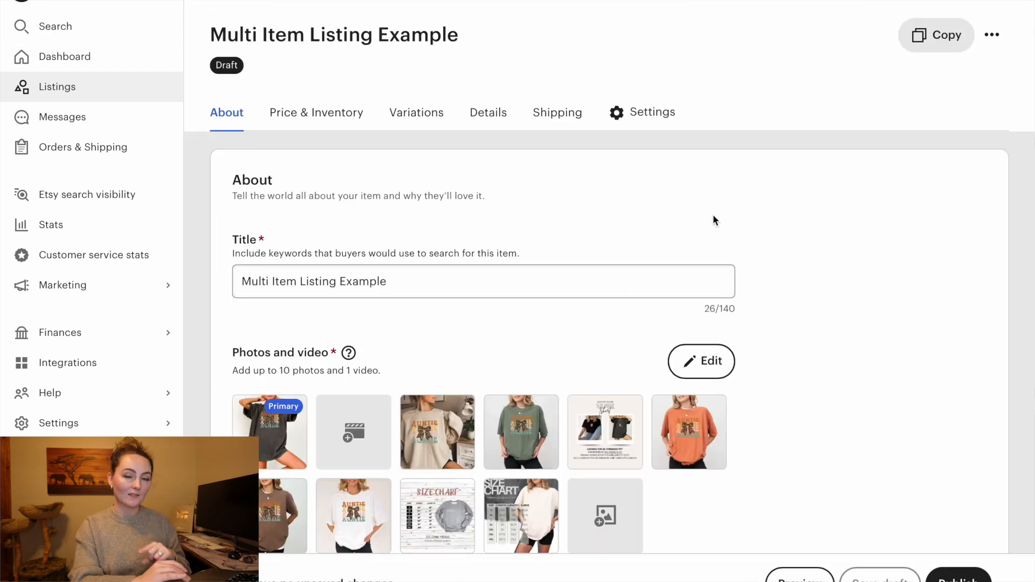
Step: Examine the SKUs of the Adult Shirt and Sweatshirt variants across sizes and colors in the draft's variations
left_click(416, 112)
scroll(679, 281, "down", 2)
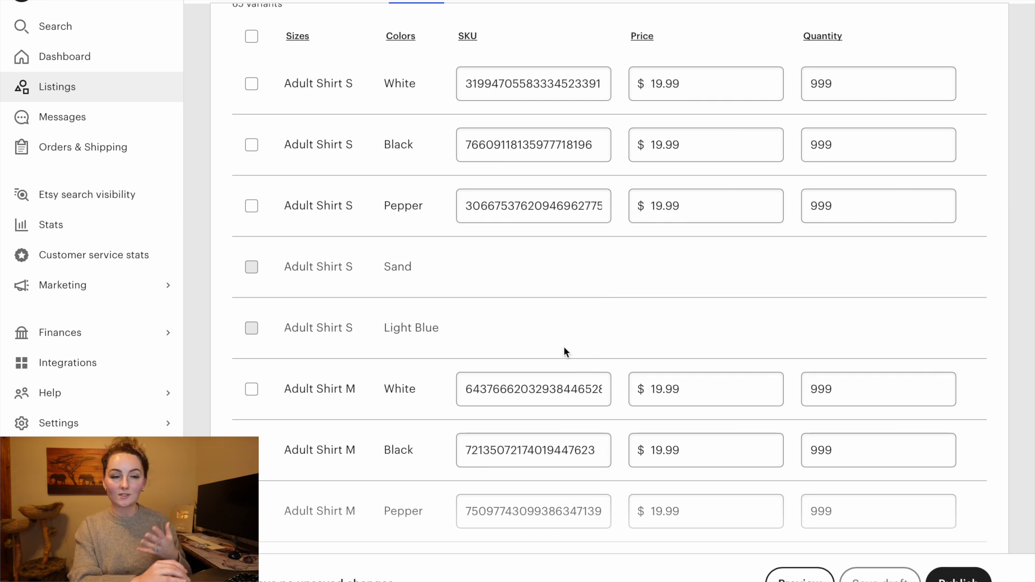
scroll(564, 352, "down", 4)
scroll(556, 349, "down", 2)
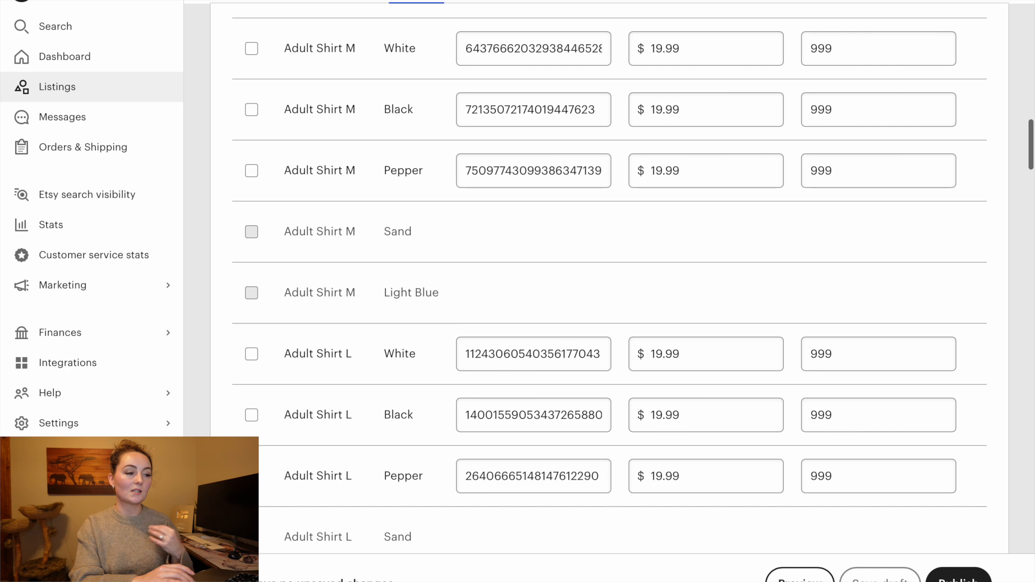
scroll(546, 299, "down", 12)
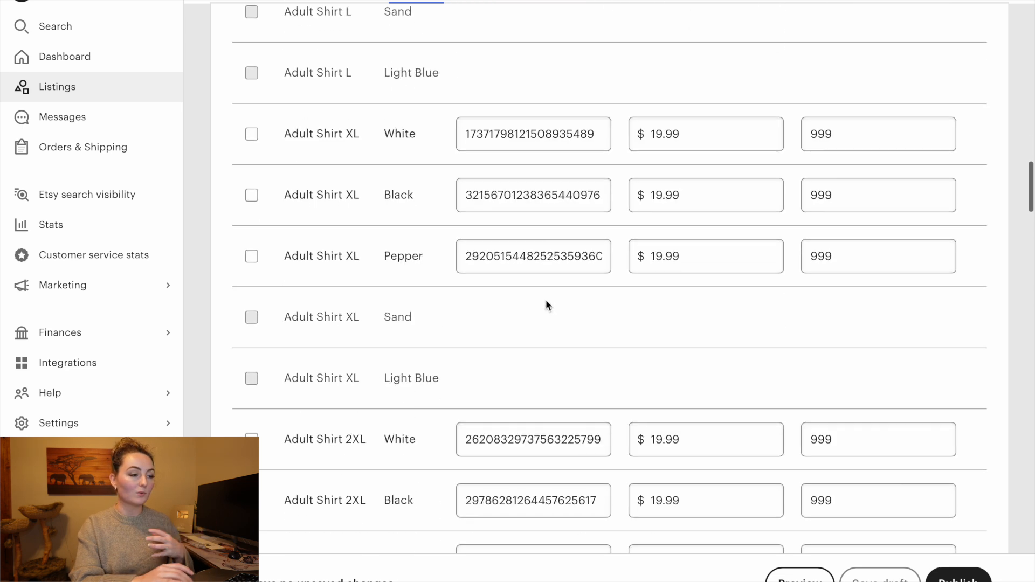
scroll(545, 305, "down", 6)
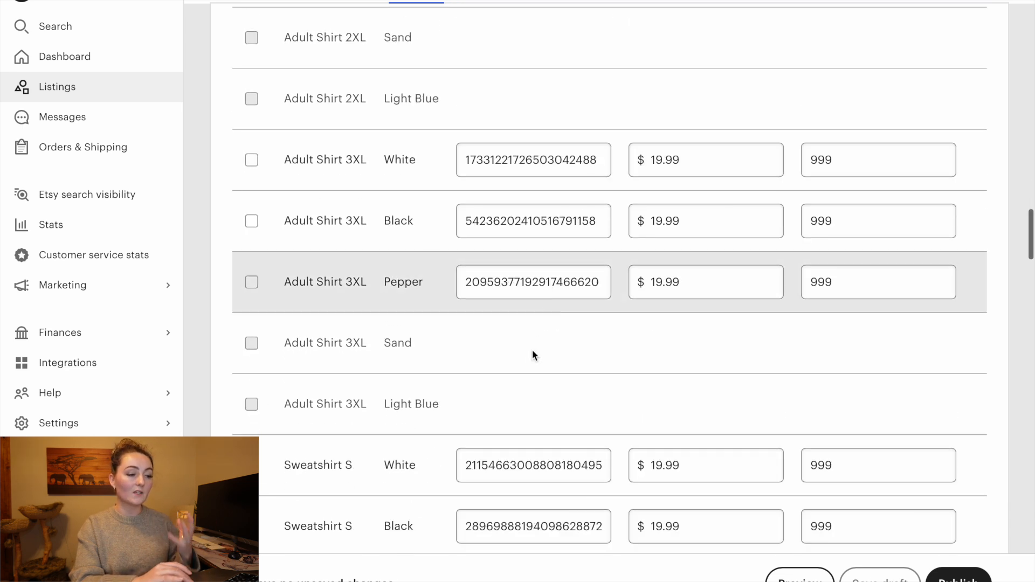
scroll(531, 360, "down", 1)
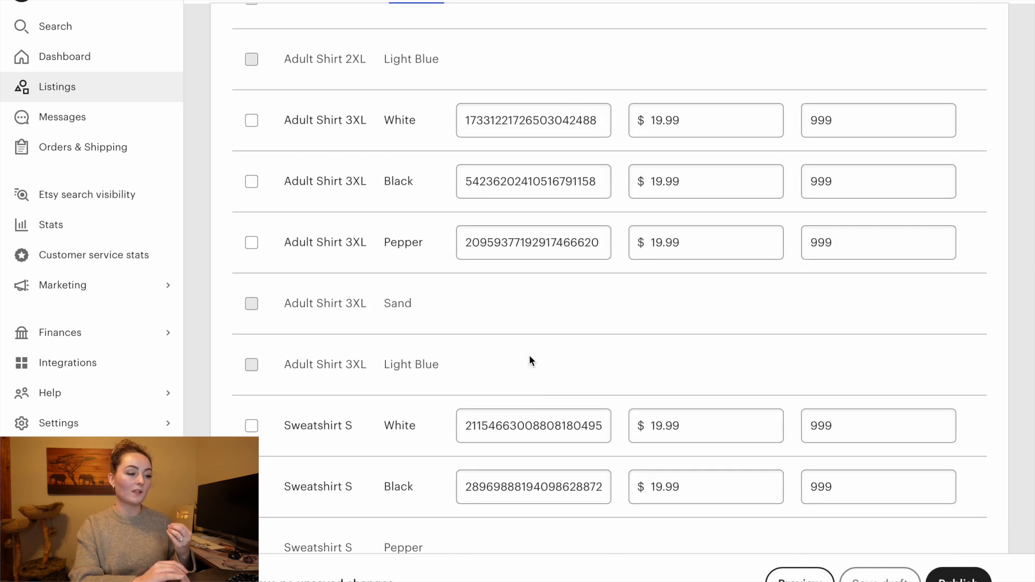
scroll(529, 355, "down", 6)
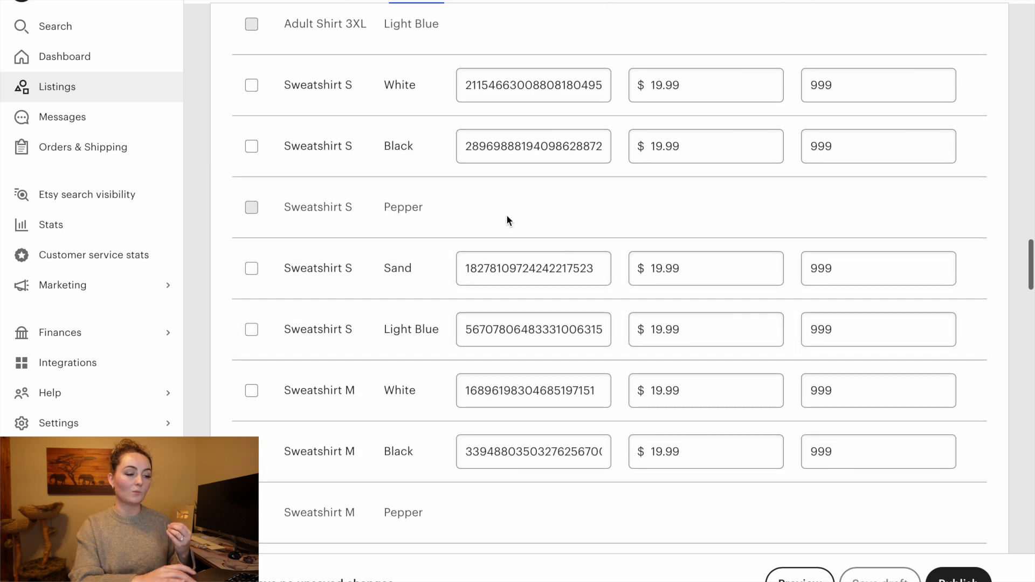
scroll(506, 220, "down", 1)
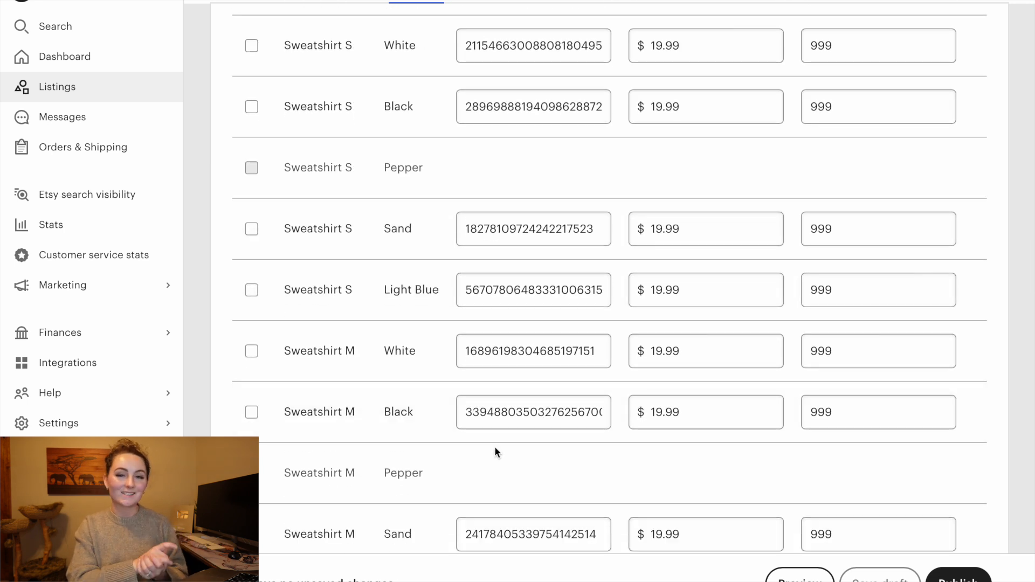